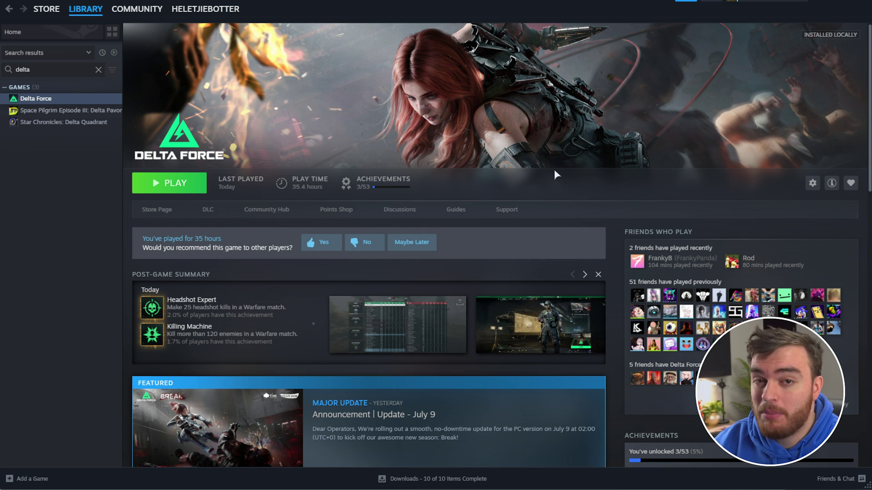
In Delta Force's Steam properties, enter -dx11 as a launch option, then clear it.
right_click(85, 104)
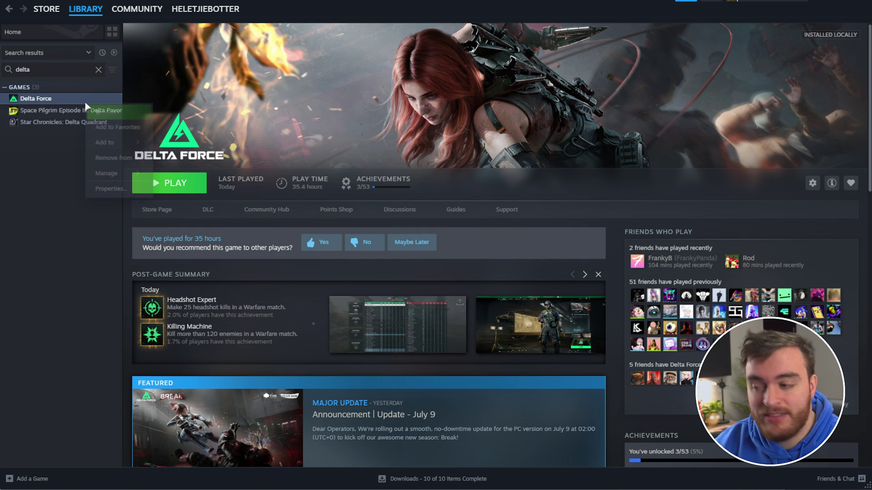
left_click(116, 189)
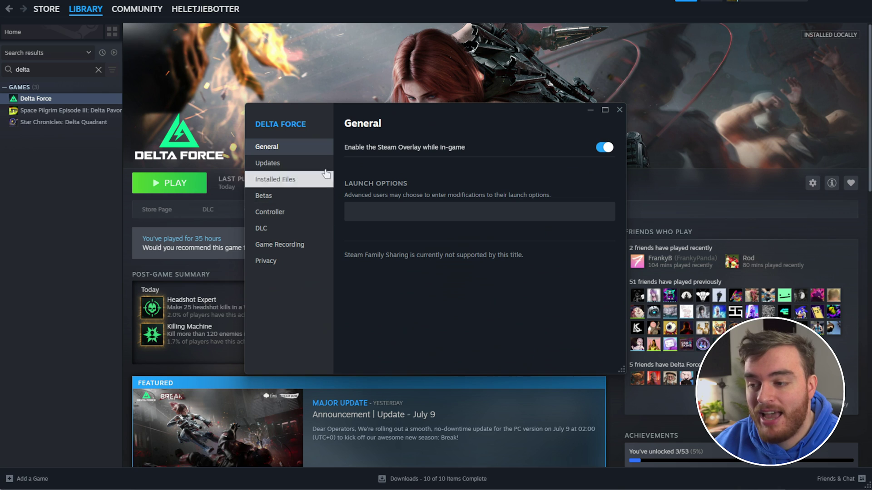
left_click(407, 211)
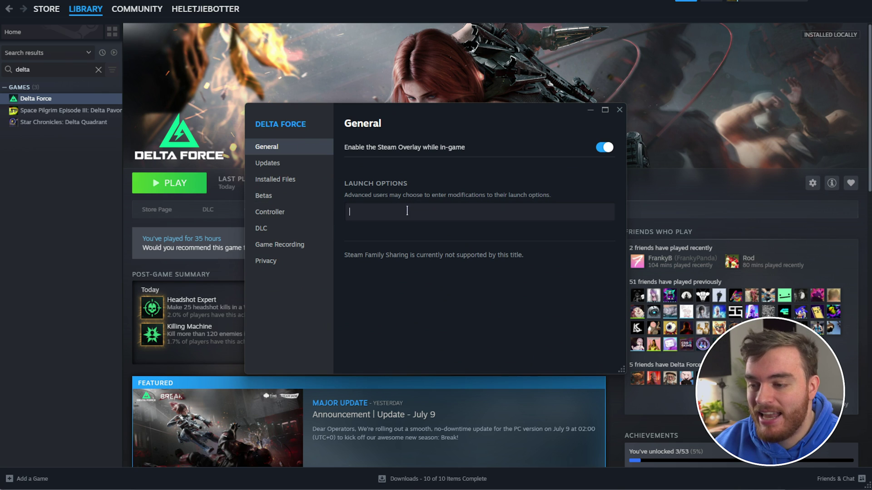
type("-dx11")
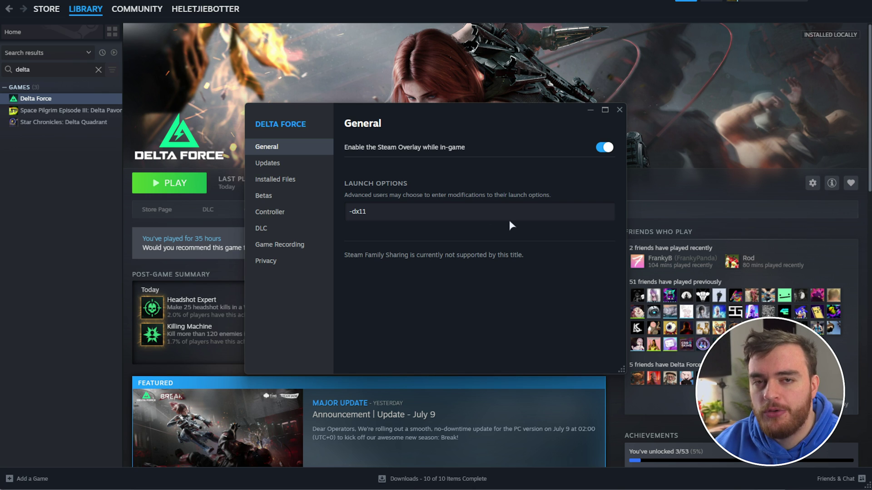
key("ctrl+a")
key("BackSpace")
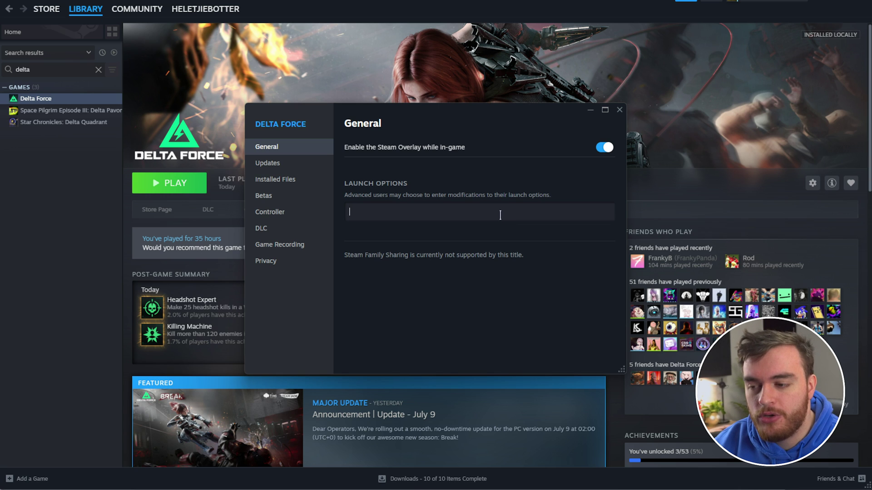
Close the Delta Force Properties window to get back to its library page.
left_click(619, 109)
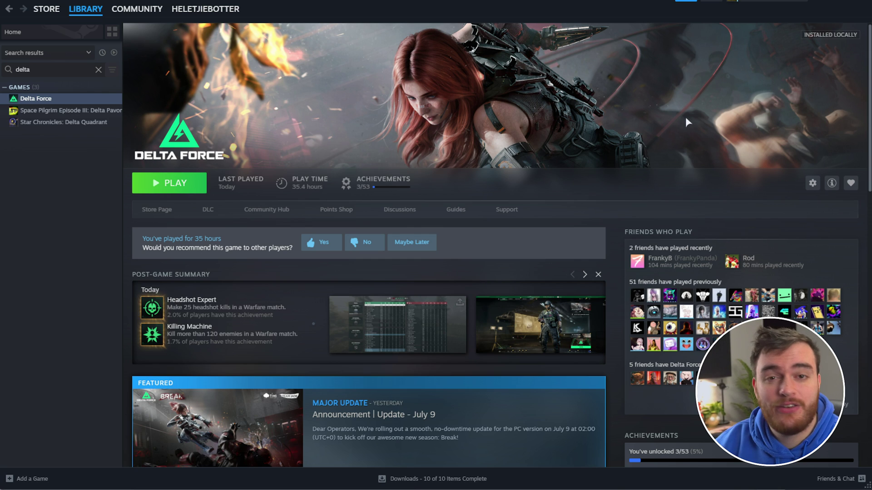
Browse the Delta Force install folder through Steam's local files, peeking into Launcher.
right_click(99, 102)
mouse_move(141, 171)
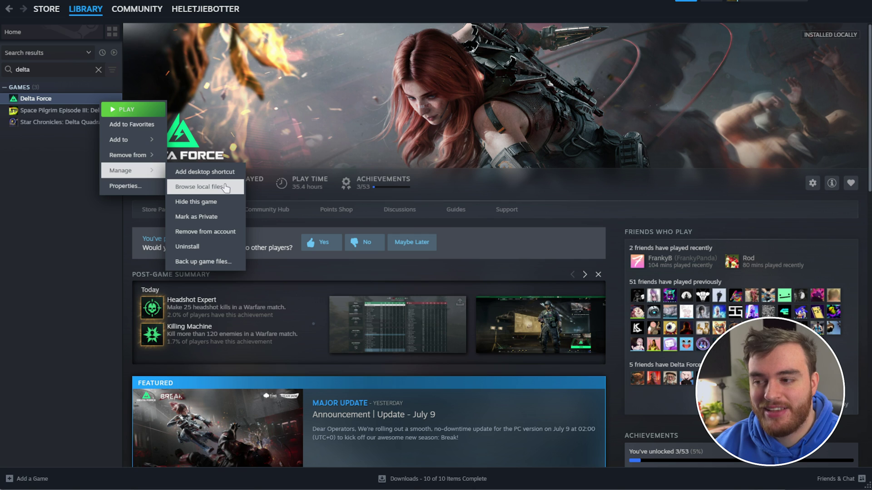
left_click(225, 188)
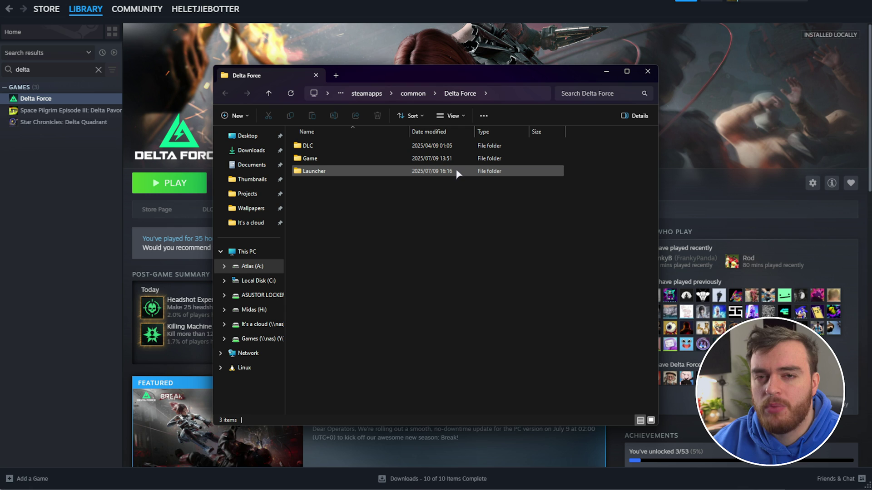
double_click(457, 174)
scroll(454, 295, "down", 3)
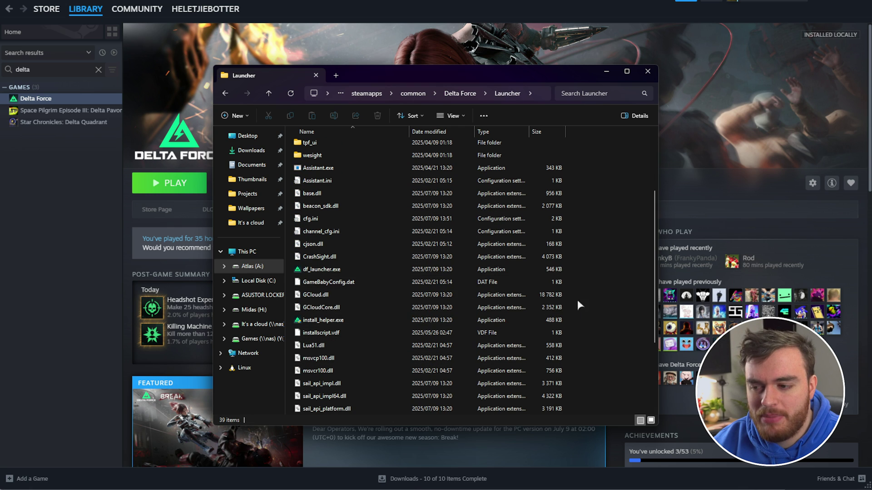
scroll(529, 237, "up", 3)
left_click(460, 93)
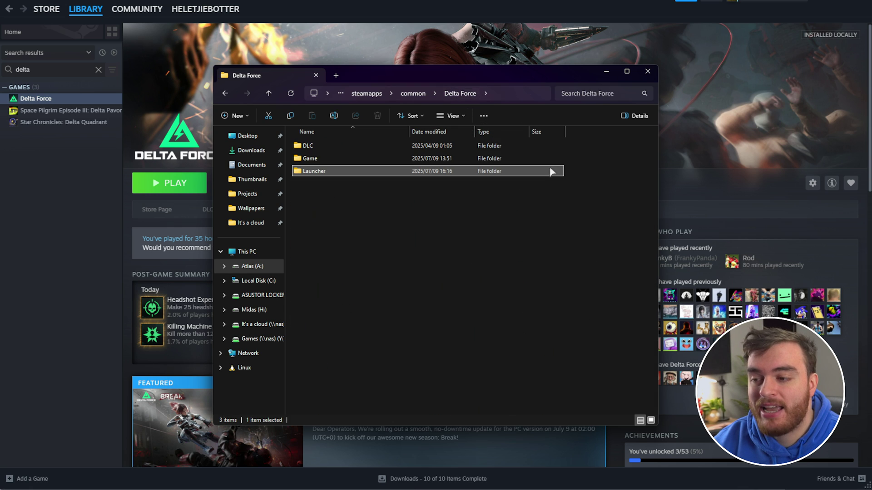
left_click_drag(526, 237, 474, 150)
left_click(508, 231)
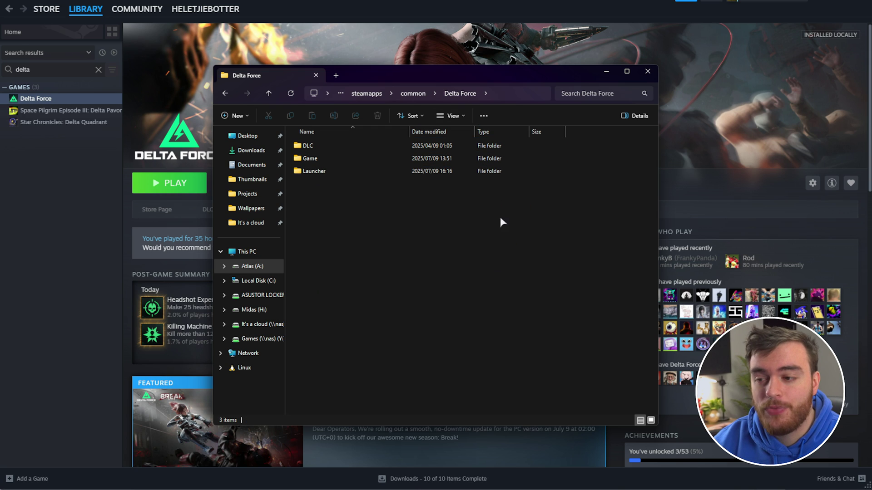
Open Game\DeltaForce\Saved\Config\WindowsClient and jump to Input.ini in the file list.
double_click(433, 158)
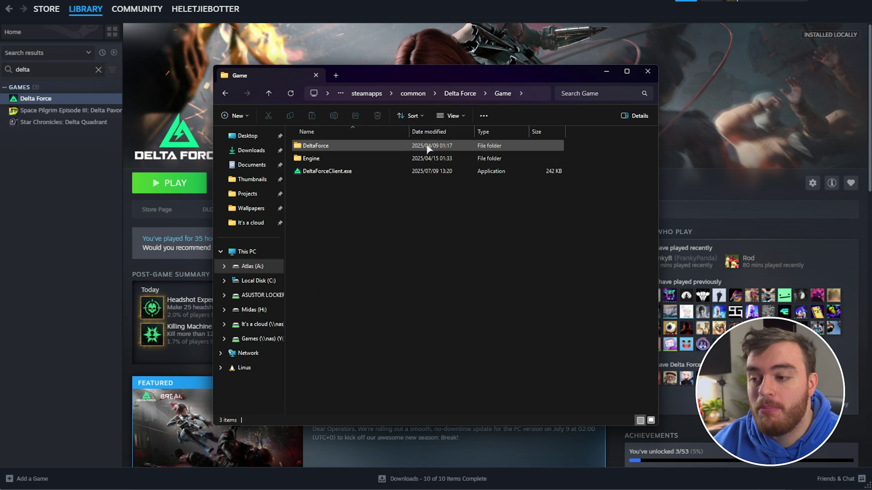
double_click(428, 147)
double_click(409, 209)
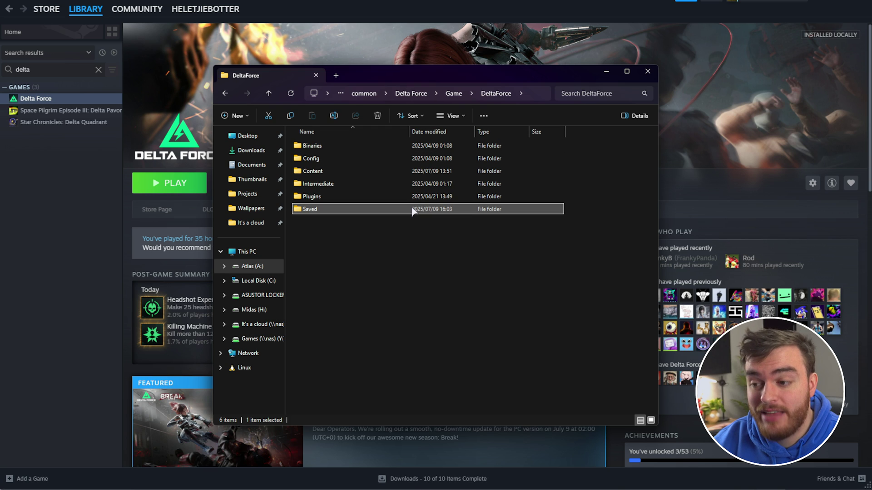
left_click(396, 160)
double_click(397, 160)
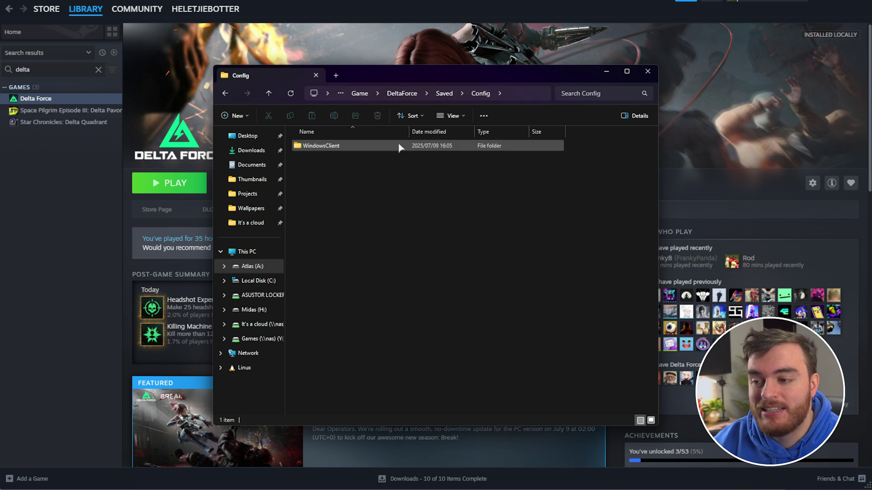
double_click(399, 145)
scroll(480, 233, "down", 3)
scroll(481, 233, "down", 3)
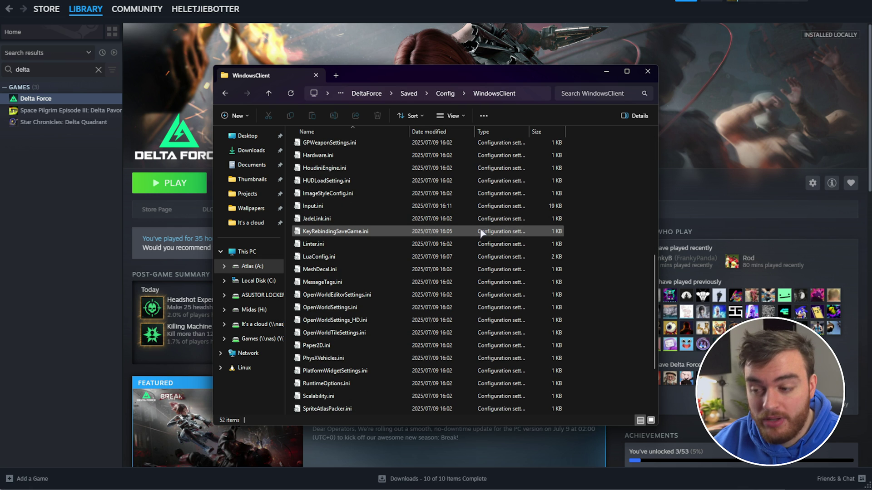
scroll(483, 232, "up", 6)
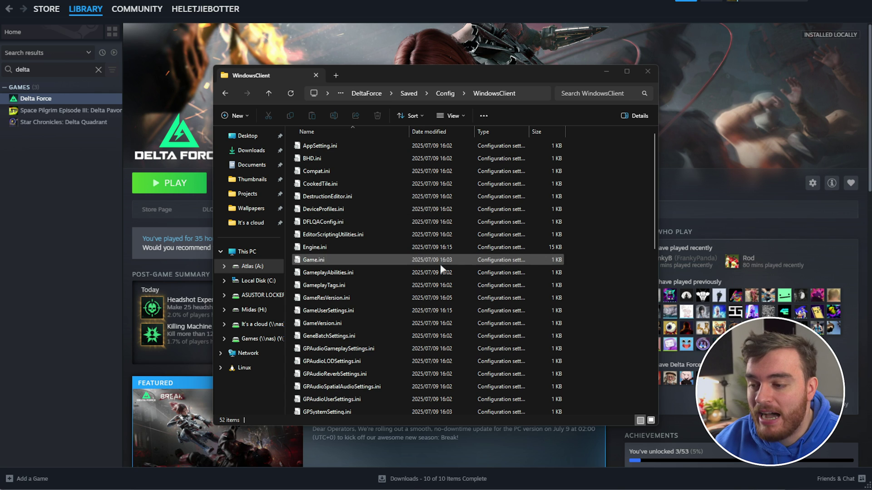
left_click(429, 285)
type("in")
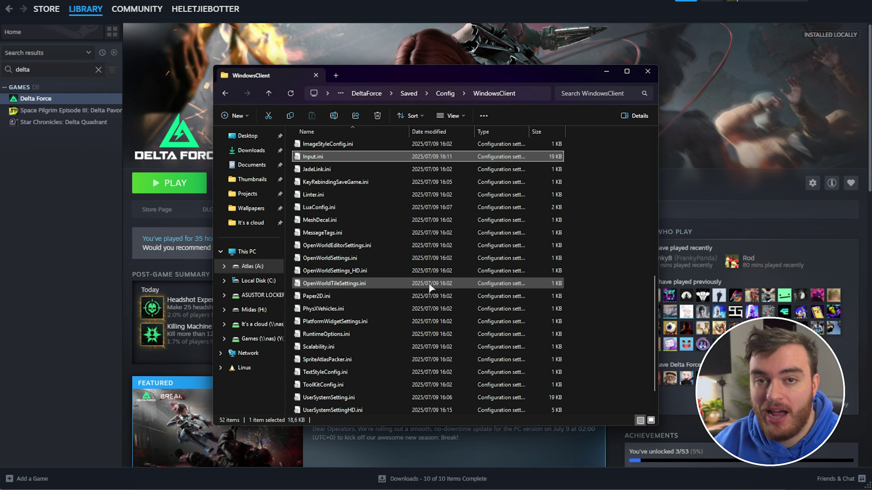
Paste bEnableMouseSmoothing=False and bViewAccelerationEnabled=False below Input.ini's InputSettings header, then save and close.
double_click(375, 159)
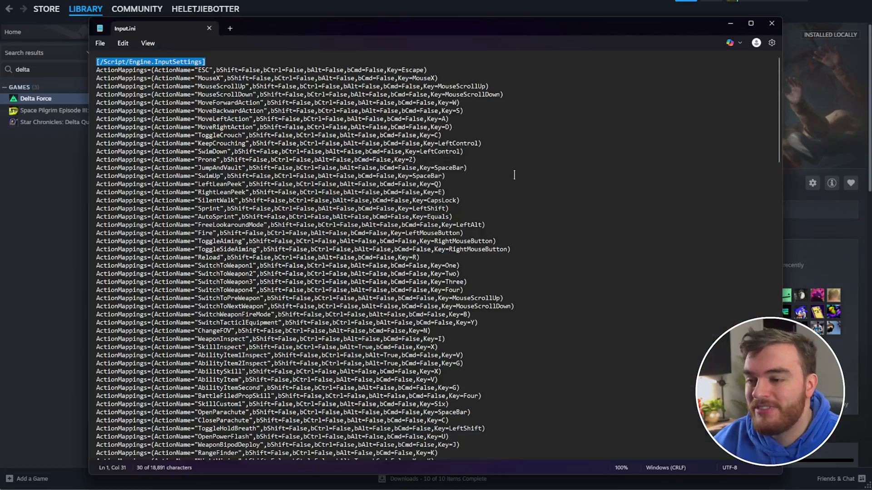
scroll(516, 269, "down", 20)
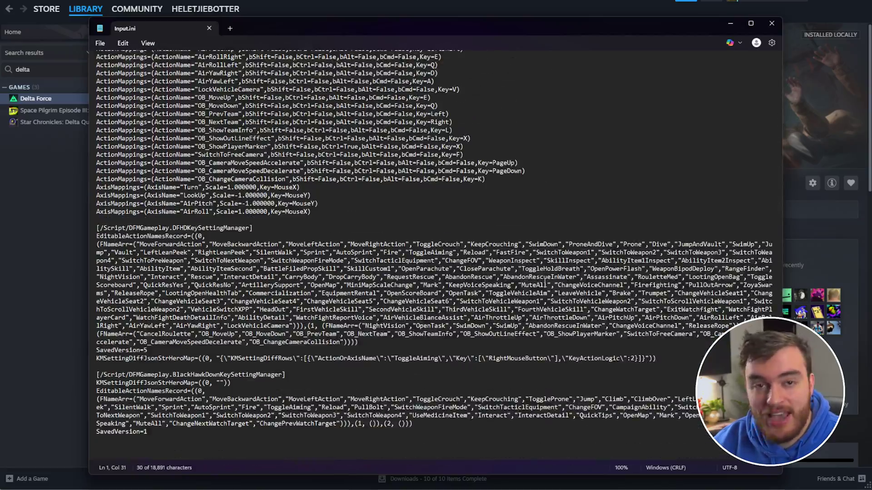
scroll(543, 282, "up", 20)
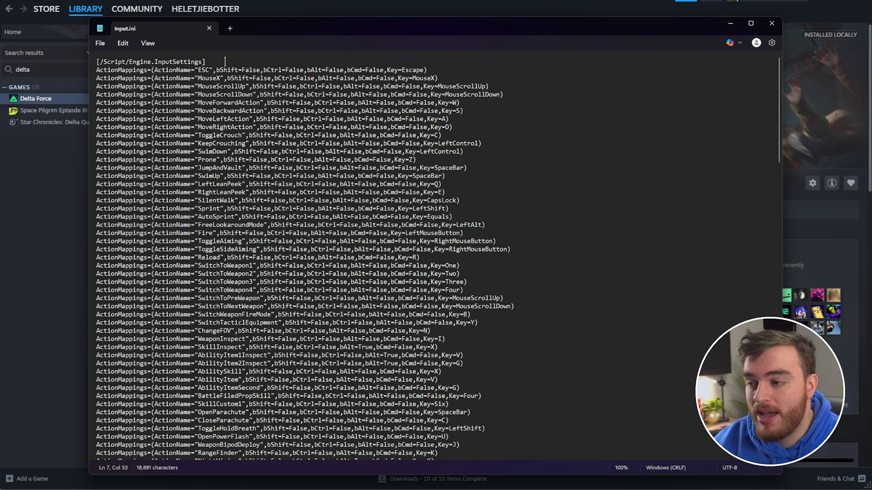
triple_click(224, 62)
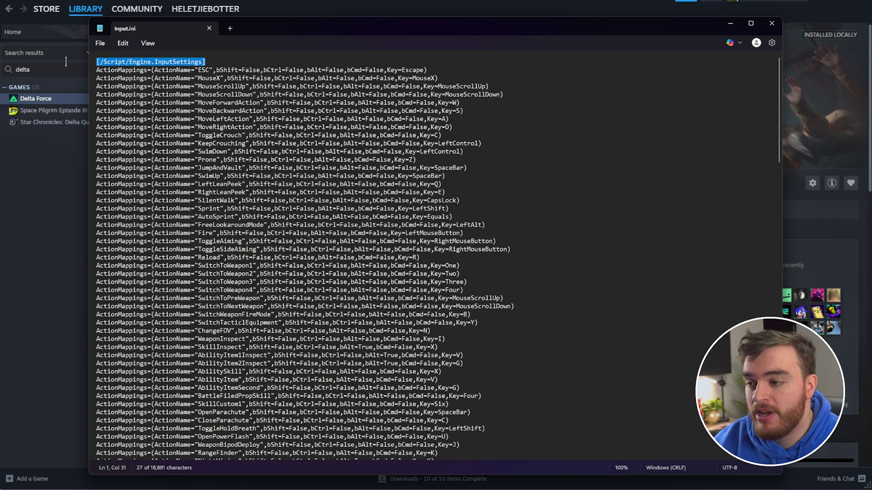
left_click(291, 62)
key("Return")
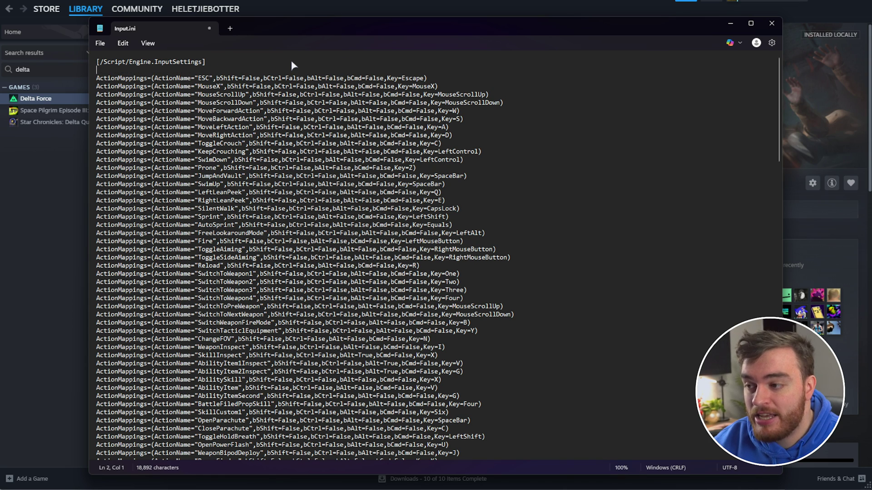
type("bEnableMouseSmoothing=False bViewAccelerationEnabled=False")
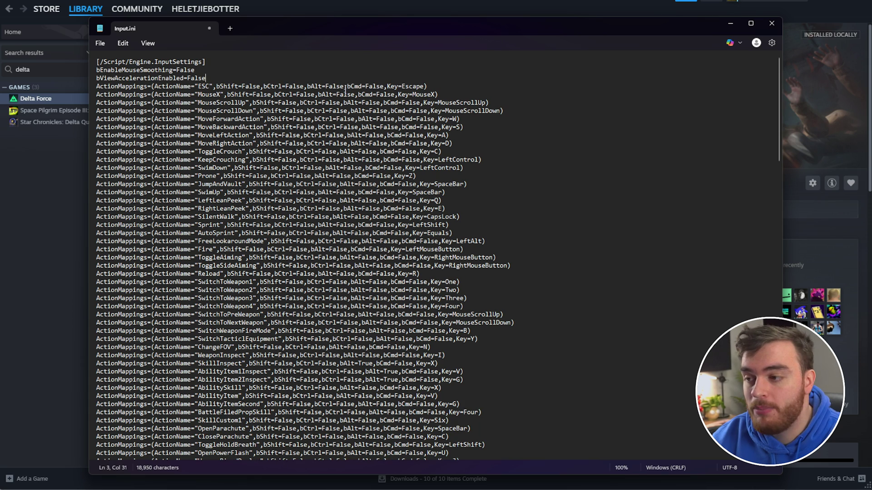
double_click(171, 70)
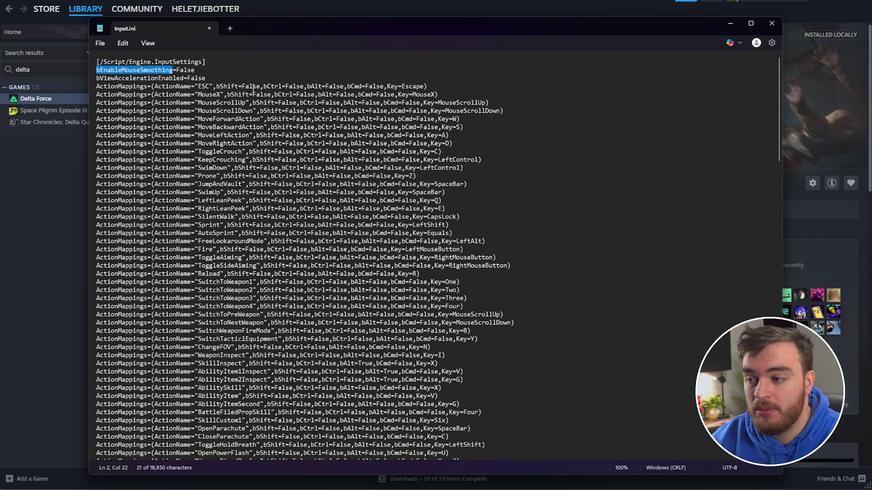
double_click(135, 78)
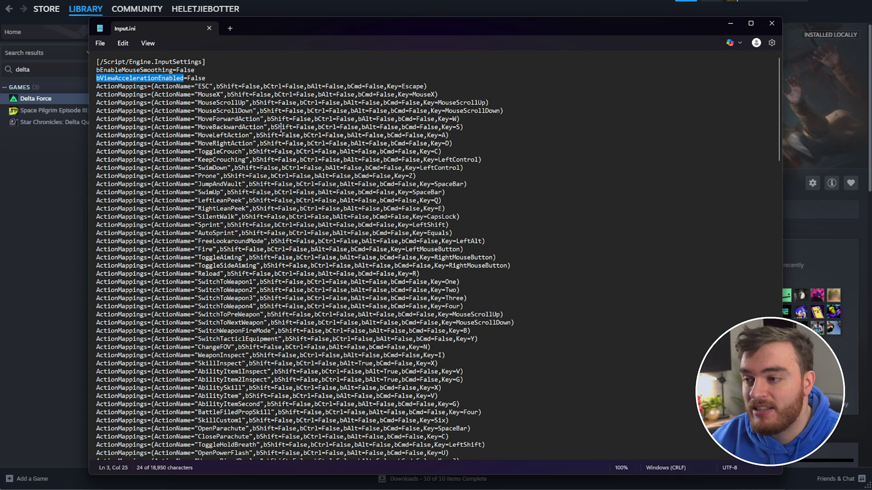
key("alt+F4")
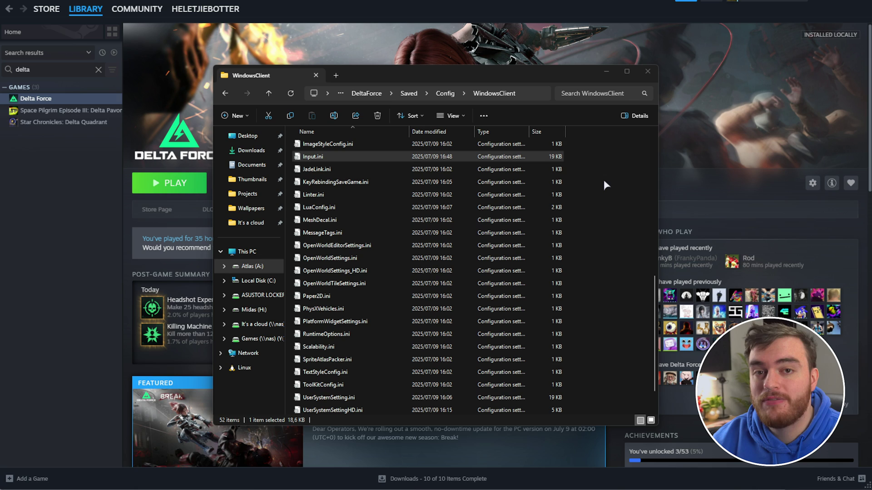
Open GameUserSettings.ini, confirm r.RayTracing.EnableInGame is False, then save and close it.
key("g")
left_click(382, 196)
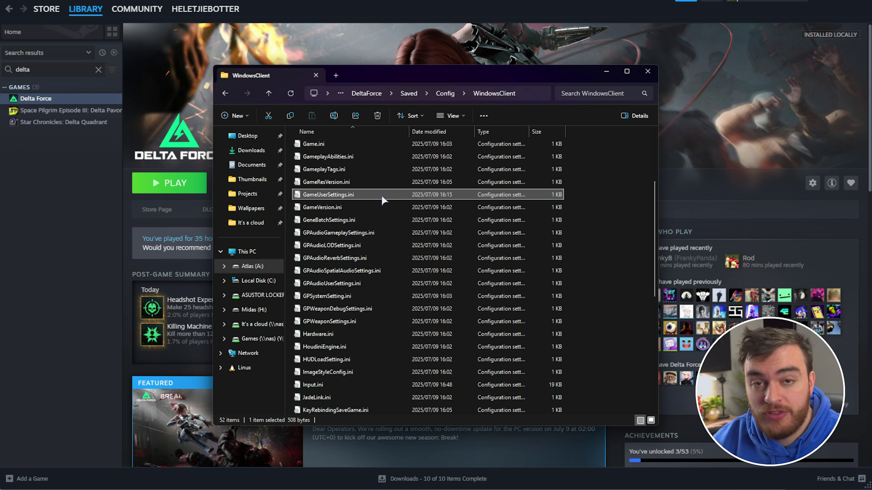
double_click(382, 199)
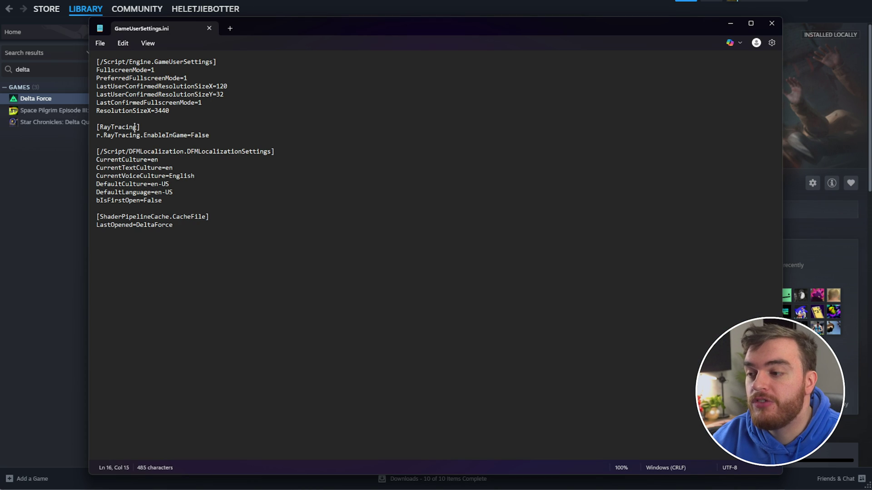
left_click_drag(140, 127, 97, 127)
left_click(255, 139)
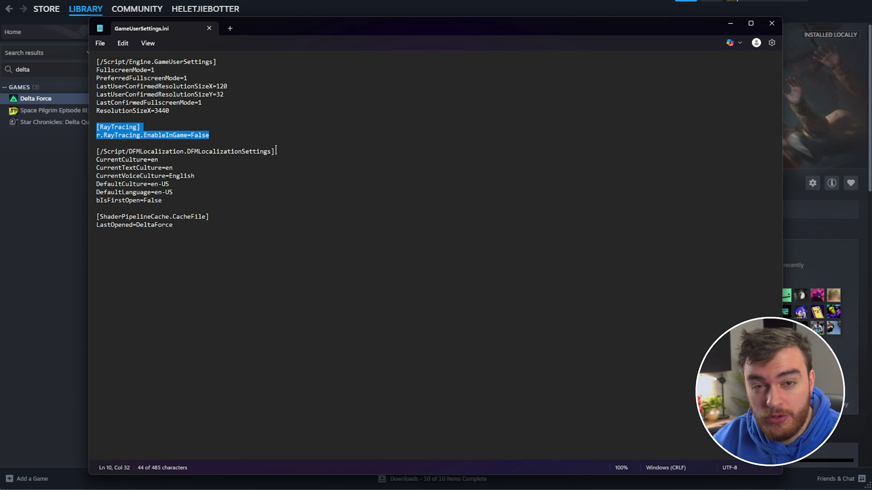
left_click(191, 135)
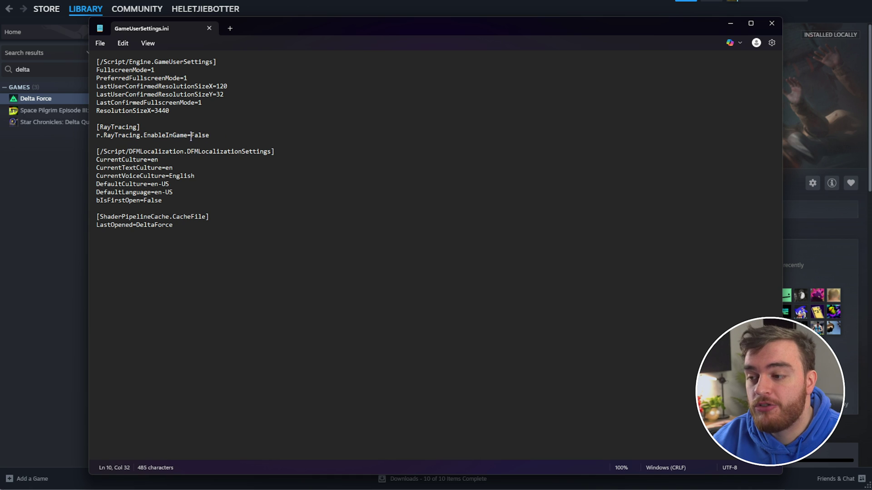
left_click_drag(190, 136, 238, 138)
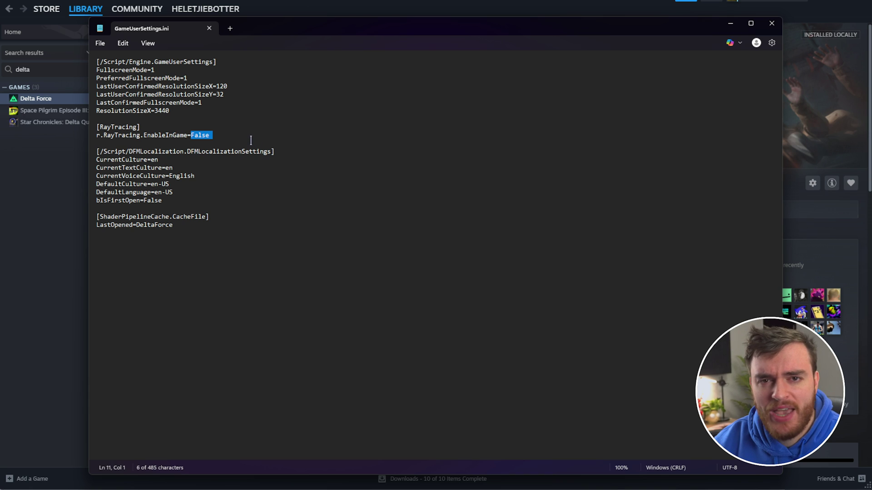
double_click(199, 136)
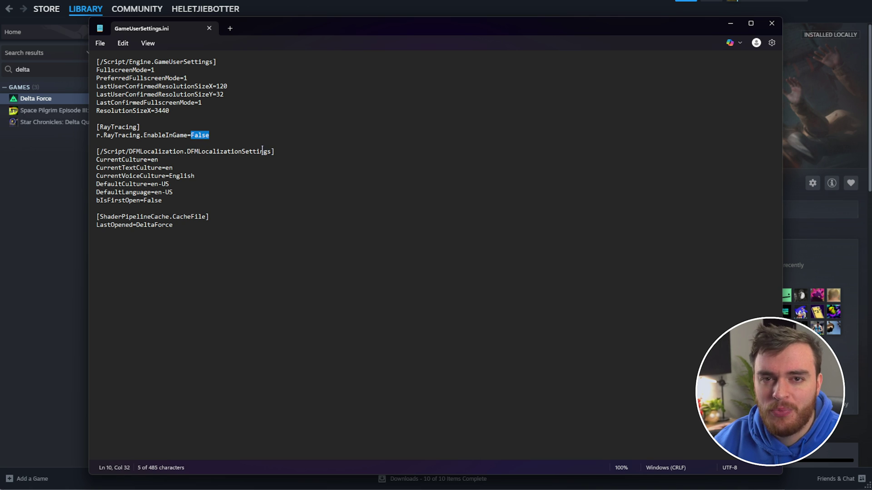
left_click(234, 137)
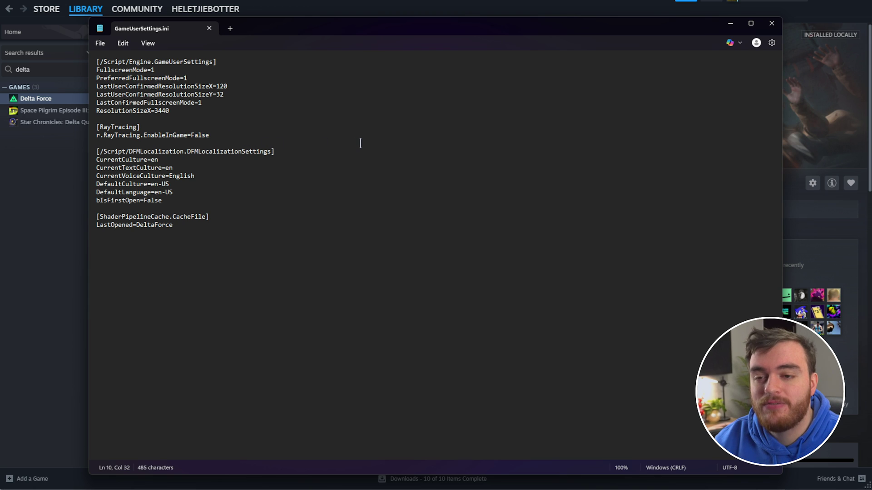
key("alt+F4")
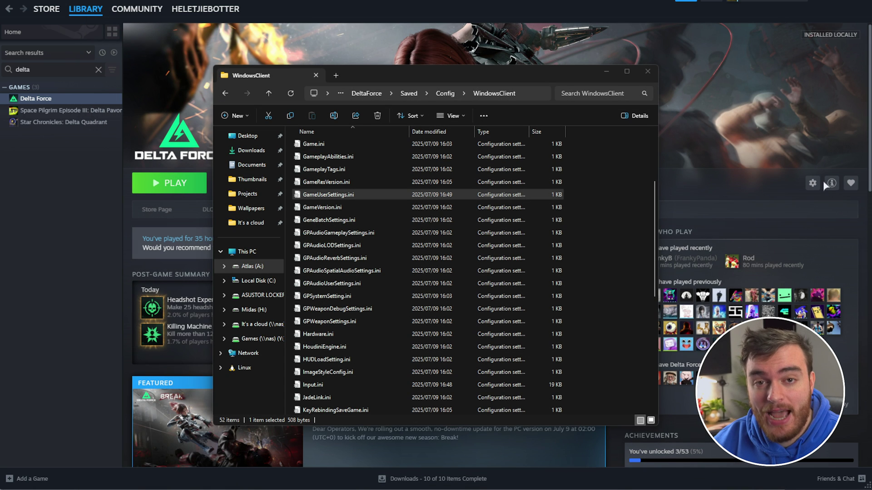
Open Engine.ini and check r.PostProcessAAQuality=0 and r.Tonemapper.Quality=0 under [SystemSettings].
left_click(590, 202)
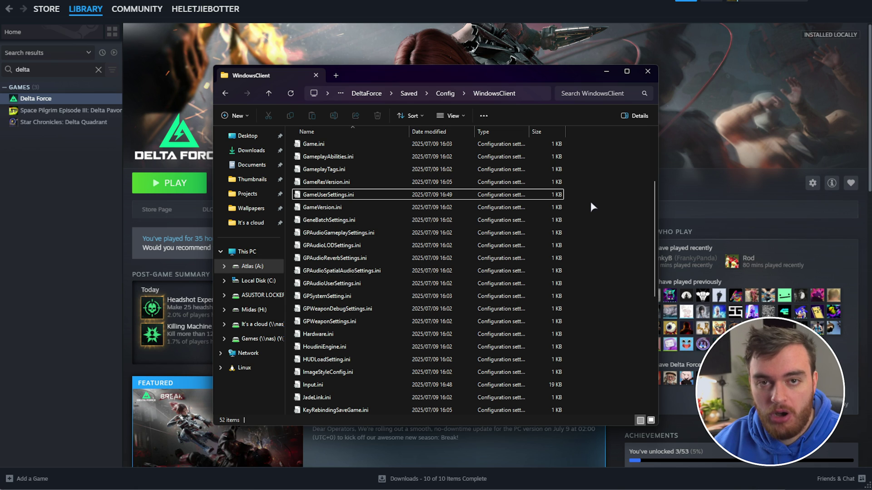
type("engine")
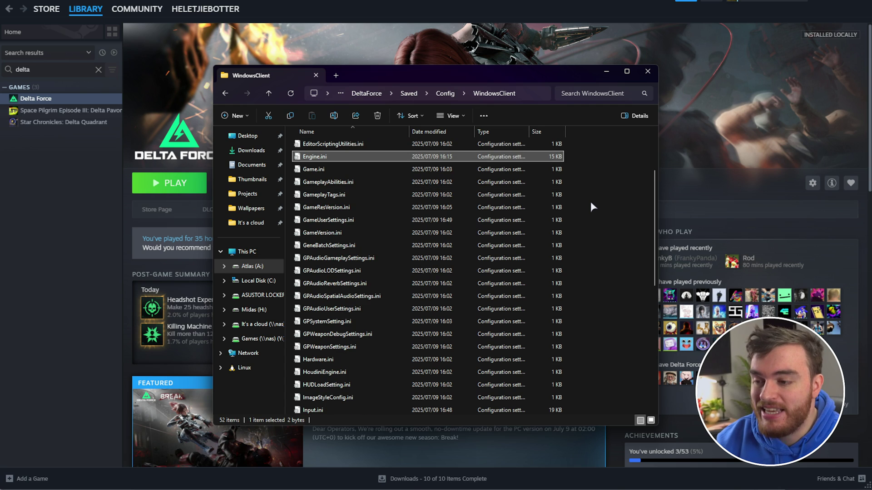
double_click(487, 160)
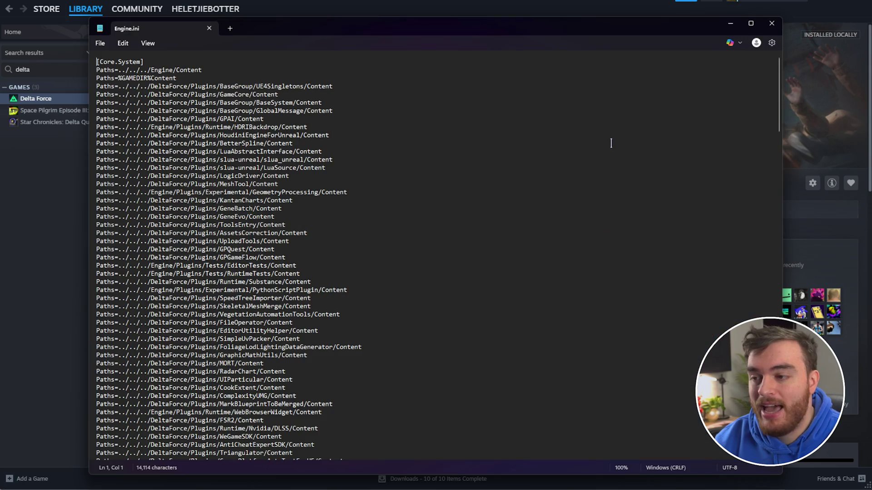
key("shift+End")
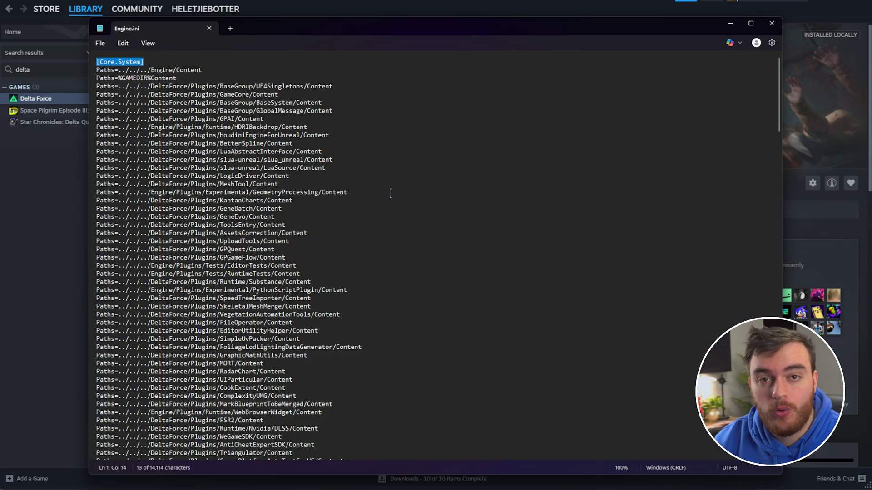
scroll(391, 194, "down", 20)
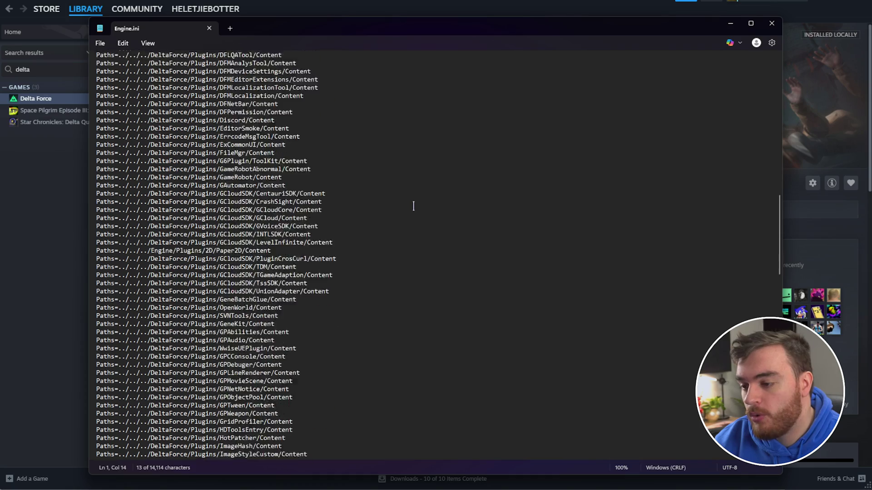
scroll(414, 206, "down", 20)
key("shift+End")
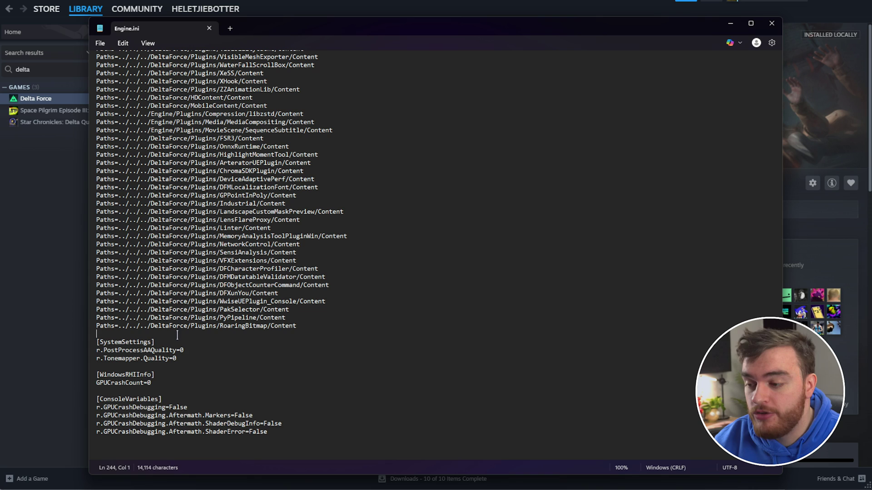
key("Return")
key("Return")
key("Return")
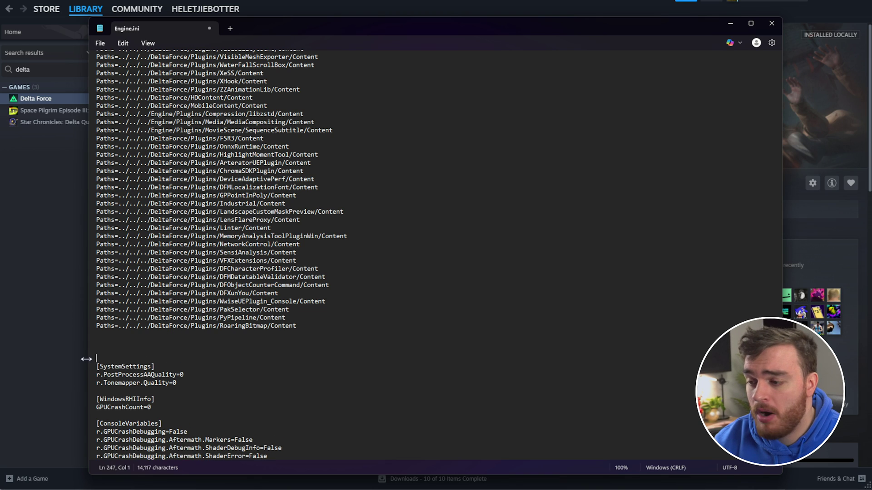
key("BackSpace")
key("BackSpace")
key("BackSpace")
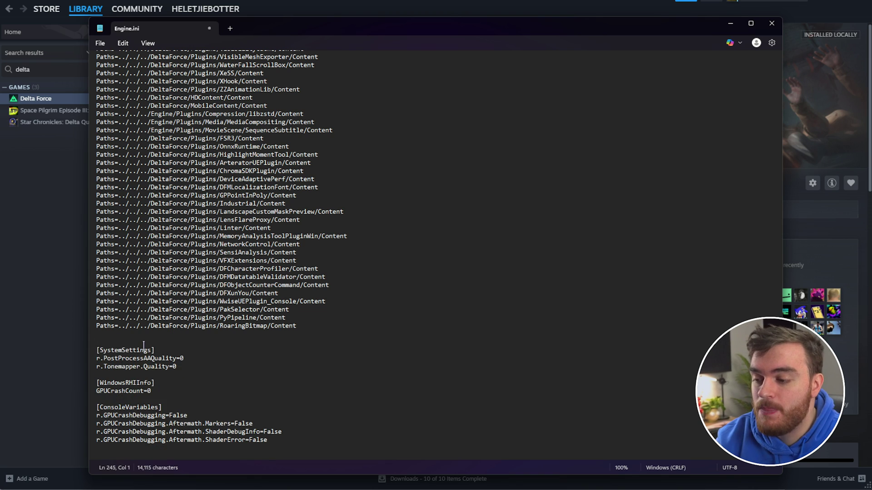
double_click(167, 342)
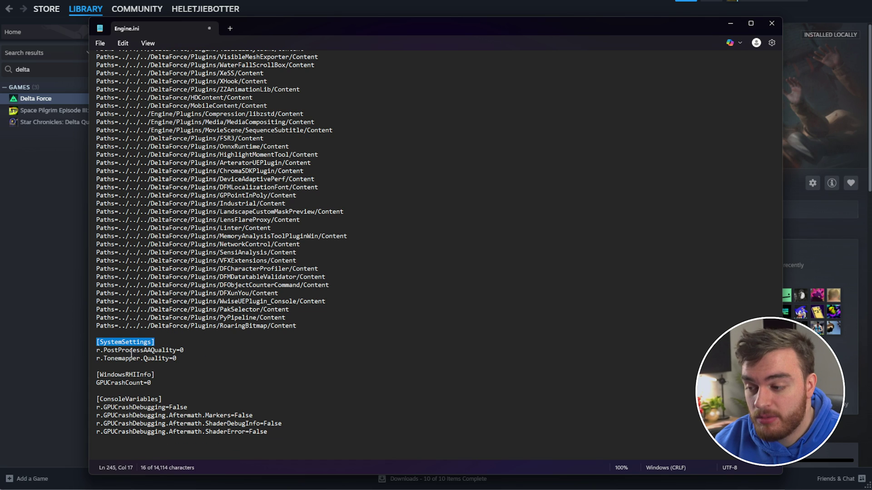
left_click_drag(177, 350, 93, 351)
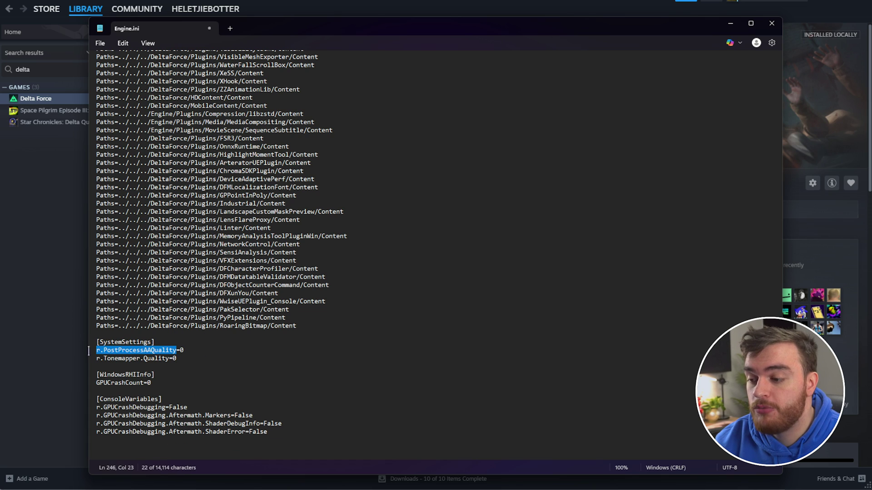
left_click(172, 359)
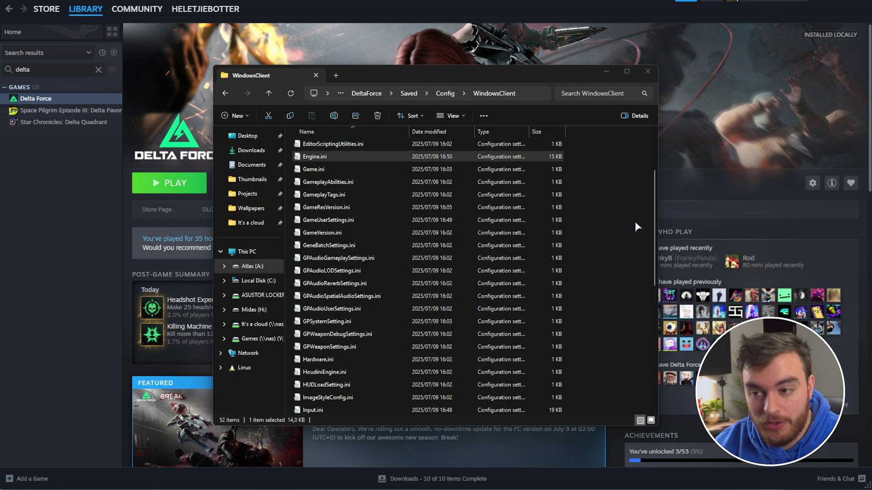
Return to the Delta Force install folder through Steam's Browse local files.
left_click(371, 93)
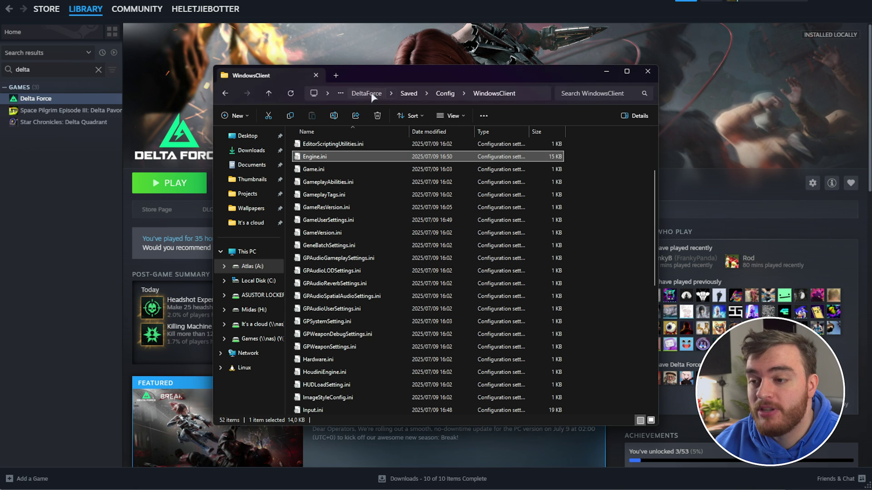
left_click(454, 93)
left_click(456, 93)
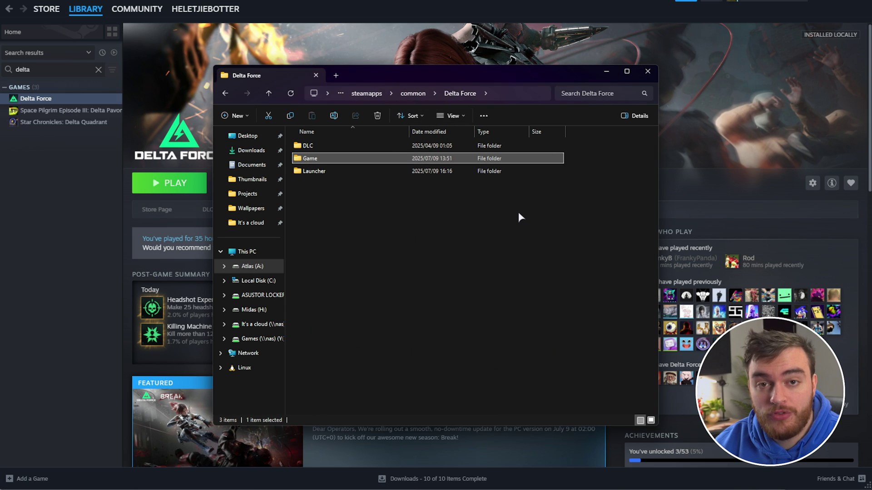
right_click(96, 99)
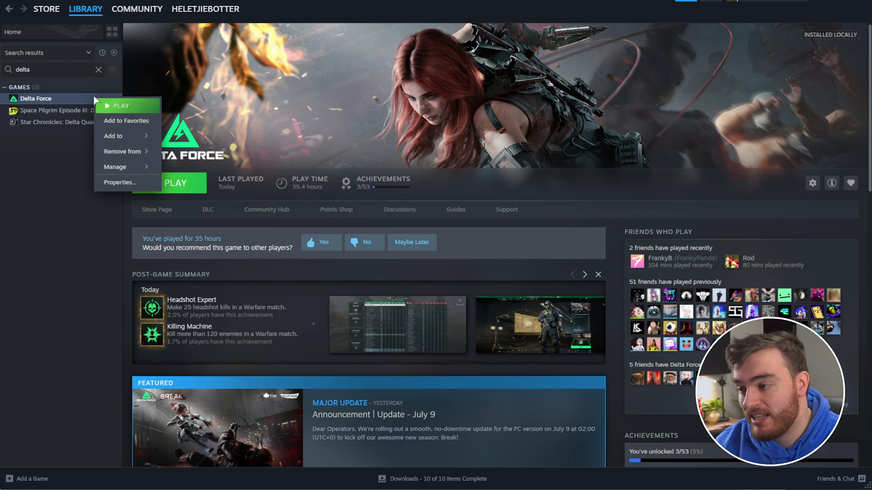
mouse_move(143, 175)
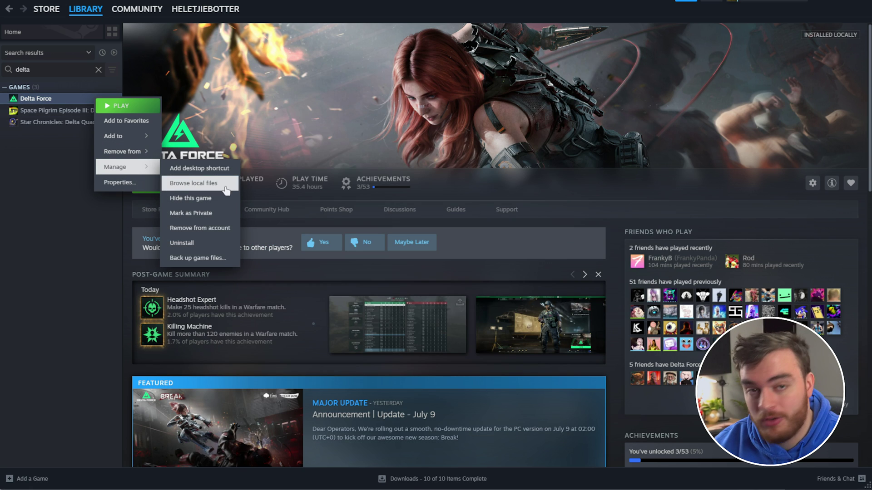
left_click(200, 183)
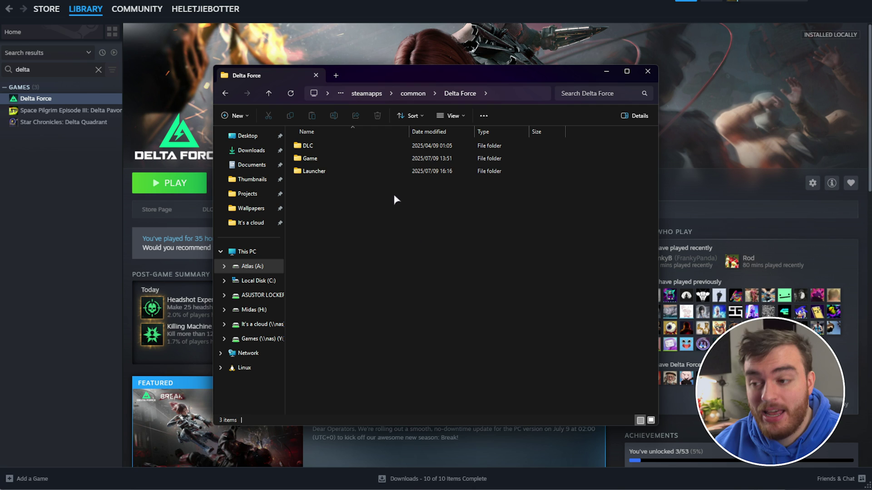
Open Game\DeltaForce\Content\Movies_HD and inspect the V_Logo_HD.bin and V_Logo2_HD.bin intro files.
double_click(354, 159)
double_click(352, 146)
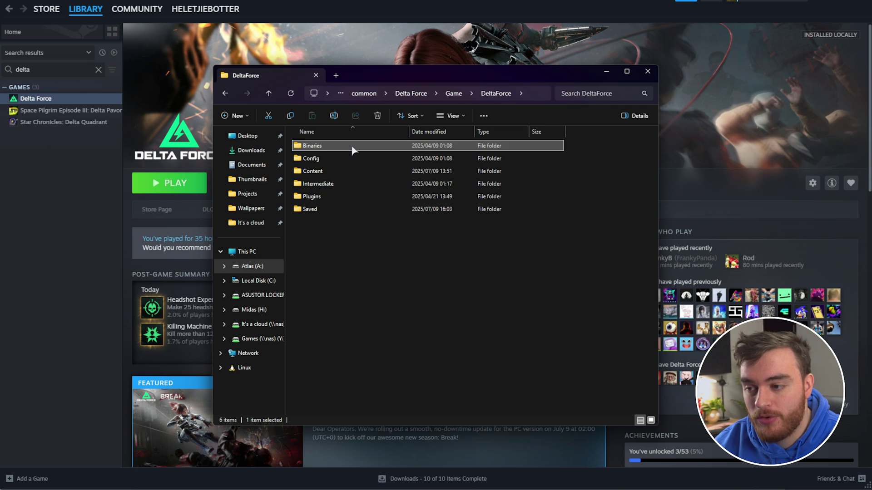
double_click(350, 172)
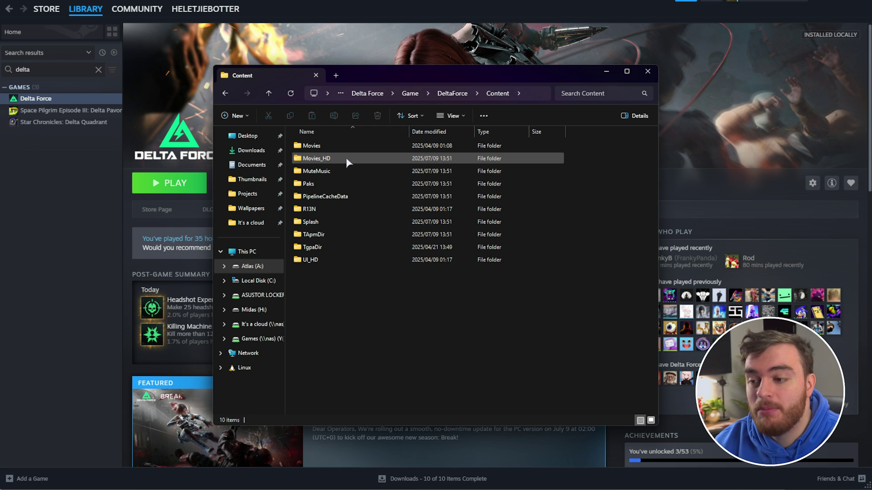
left_click(348, 159)
double_click(347, 160)
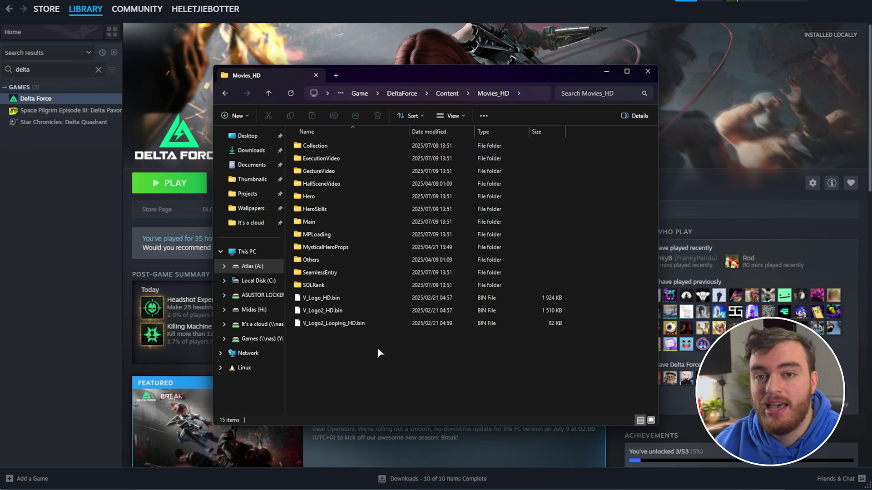
left_click(320, 300)
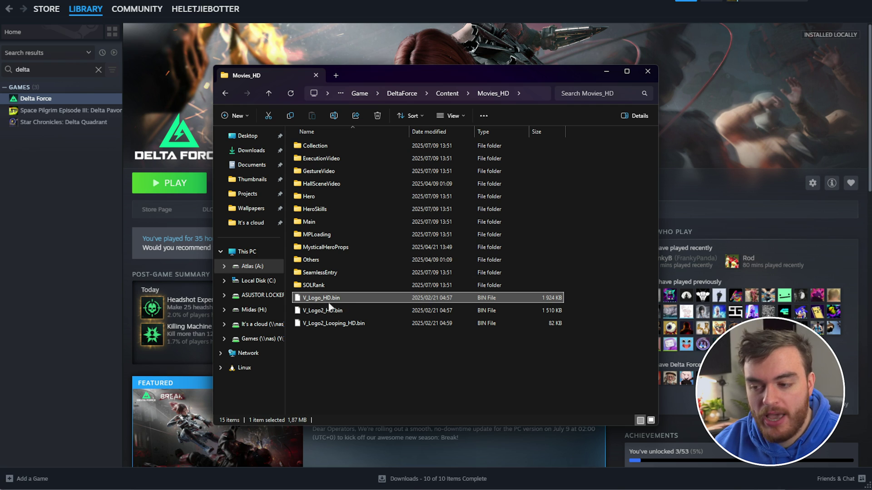
left_click(323, 311)
left_click(317, 332)
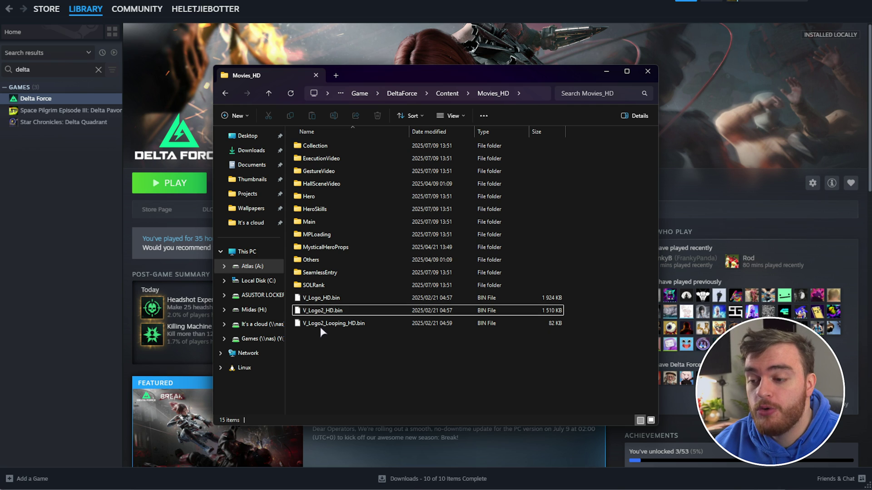
Rename the intro files to 1V_Logo_HD.bin, 1V_Logo2_HD.bin and 1V_Logo2_Looping_HD.bin.
left_click_drag(475, 354, 411, 295)
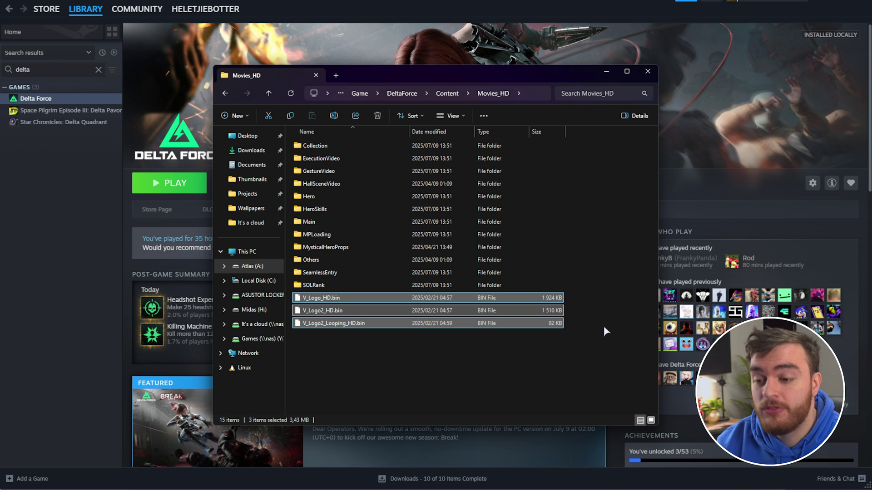
left_click_drag(569, 363, 434, 300)
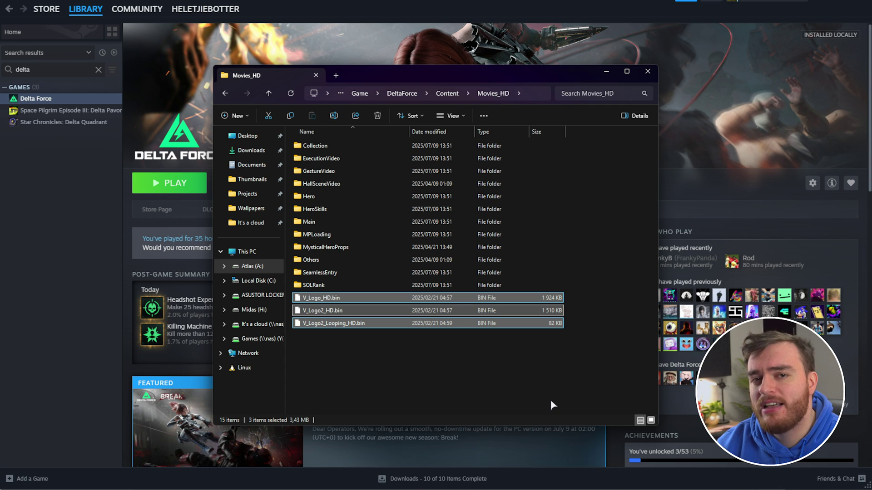
left_click(331, 302)
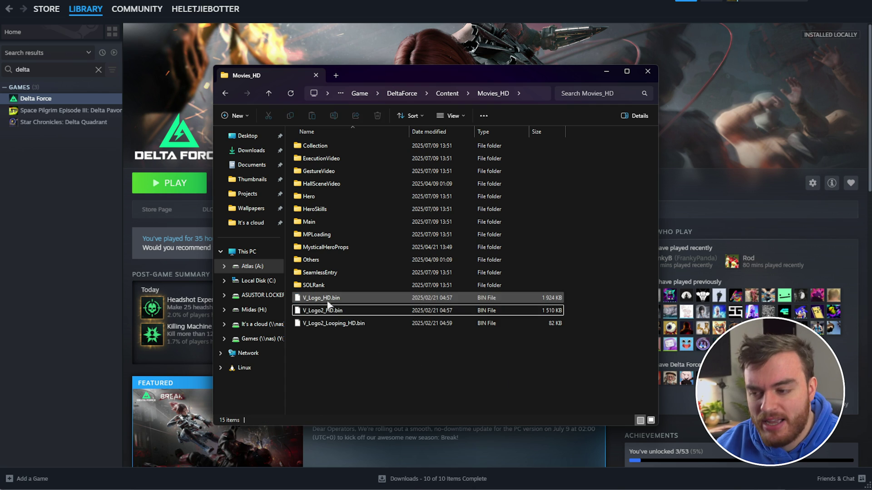
key("F2")
key("Home")
type("1")
key("Tab")
key("Home")
type("1")
key("Tab")
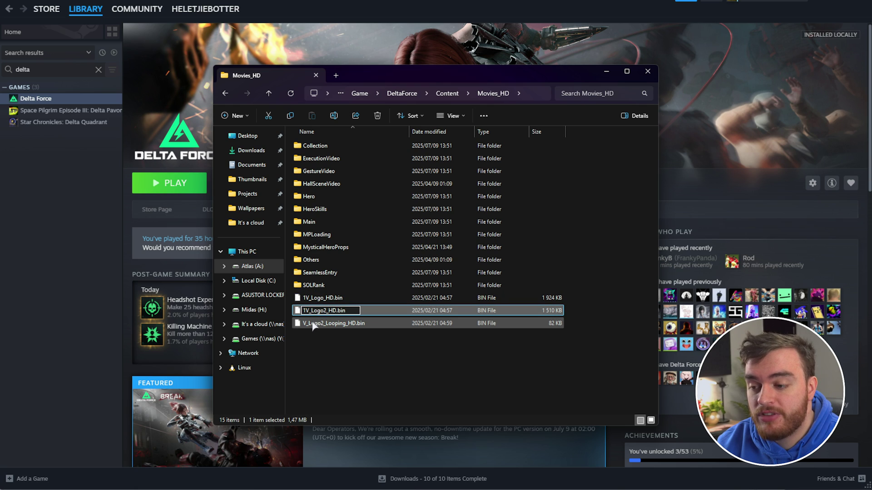
key("Home")
type("1")
left_click(400, 366)
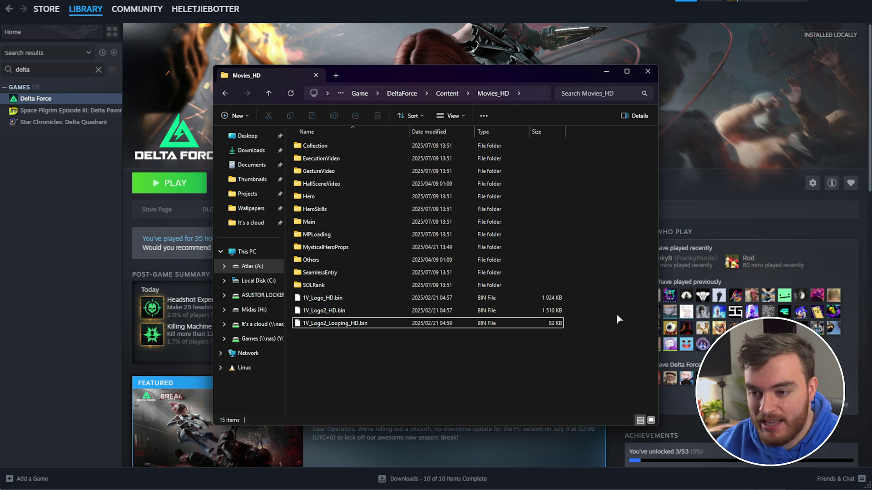
Close File Explorer, launch Delta Force from Steam, and enter Warfare mode.
left_click(647, 72)
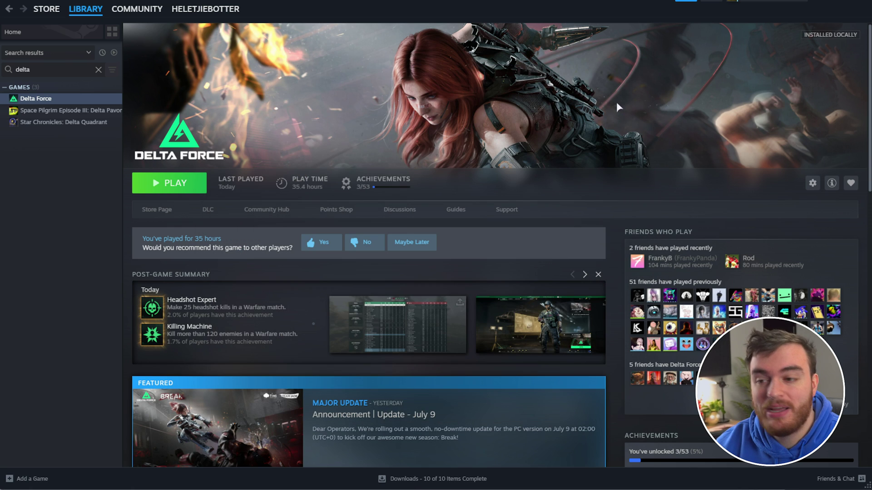
left_click(172, 184)
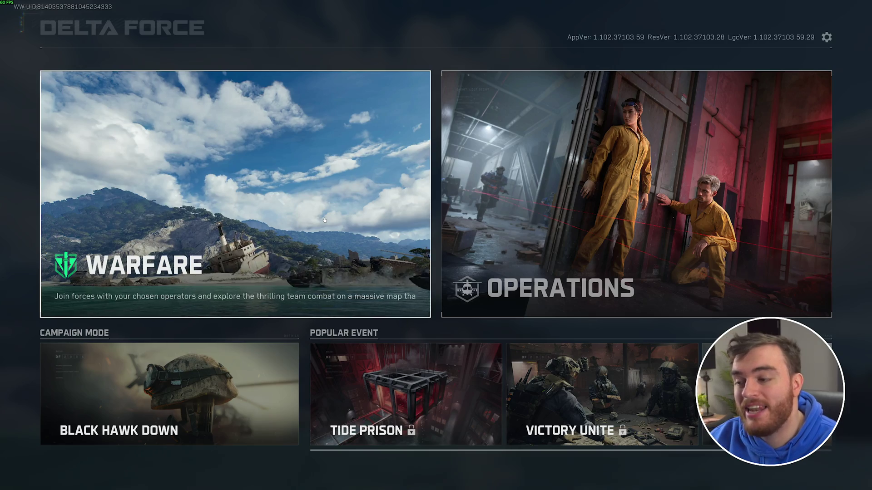
left_click(324, 220)
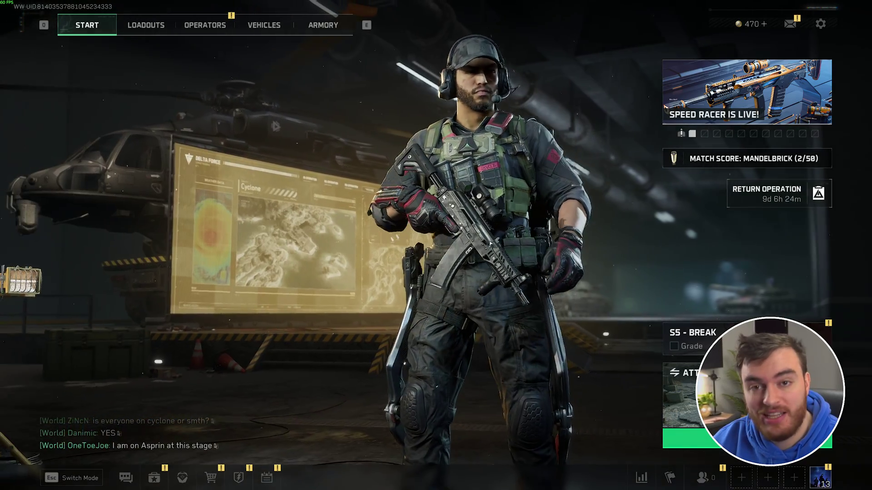
Browse the Game, Keyboard & Mouse and Controller settings tabs, ending on Screen.
left_click(820, 22)
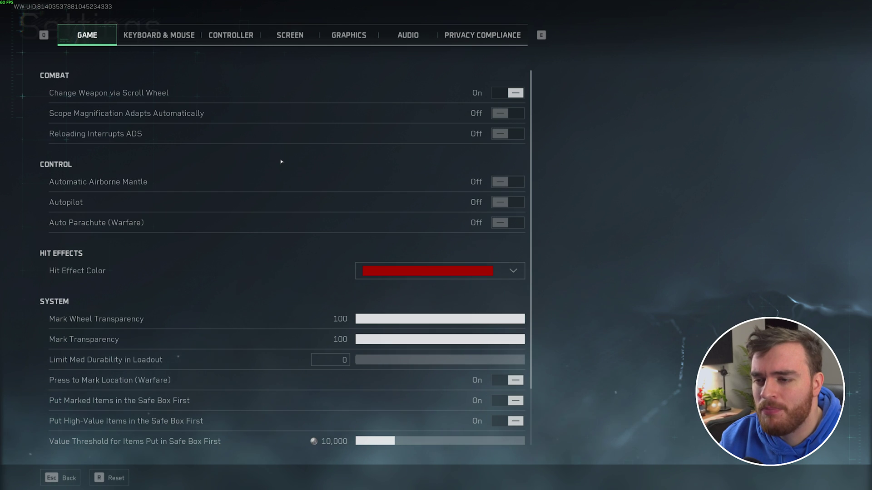
scroll(170, 189, "down", 3)
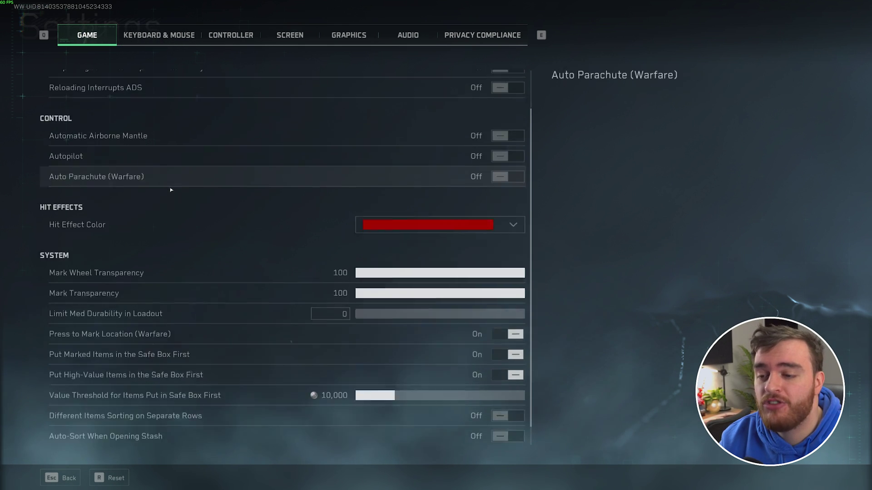
scroll(169, 189, "up", 3)
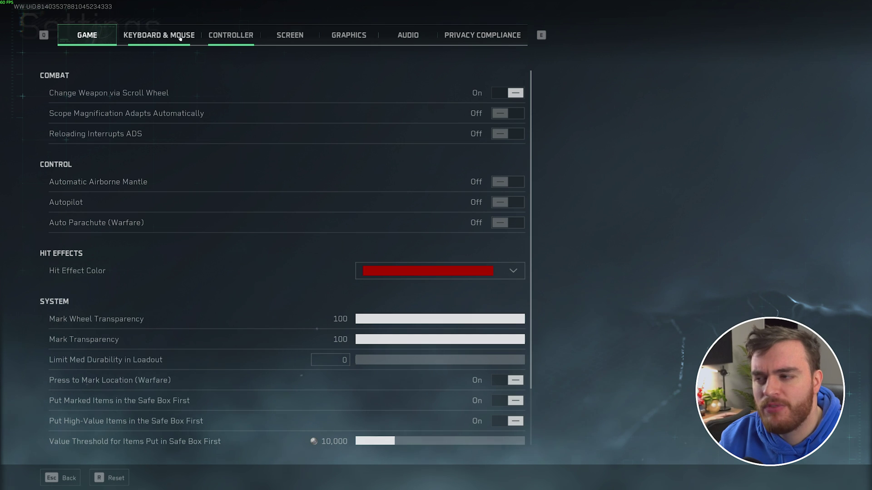
left_click(181, 38)
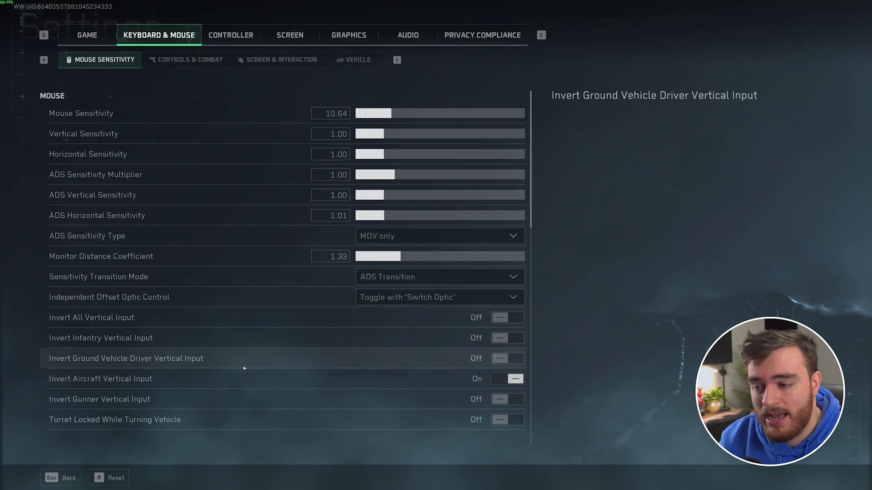
scroll(173, 315, "down", 10)
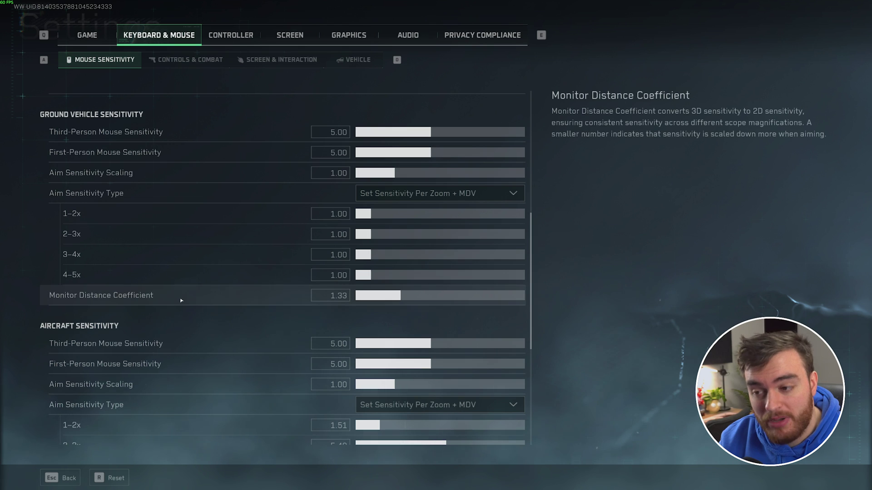
scroll(180, 297, "down", 5)
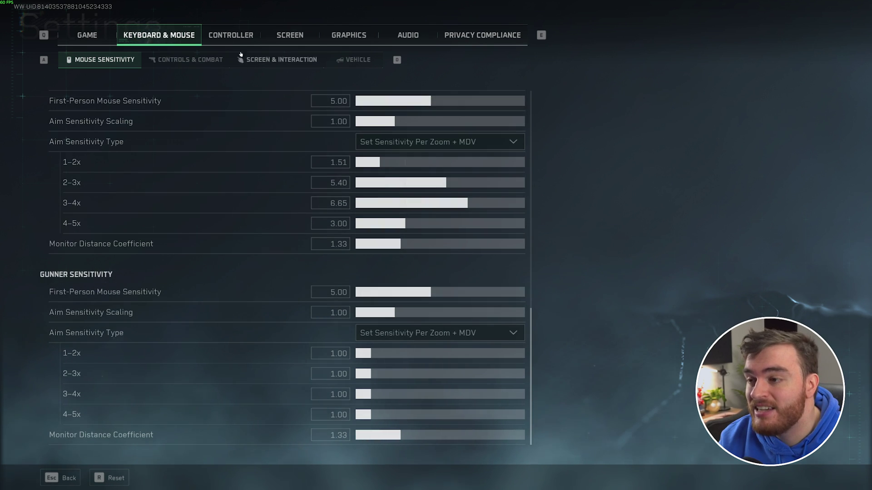
left_click(254, 39)
left_click(270, 40)
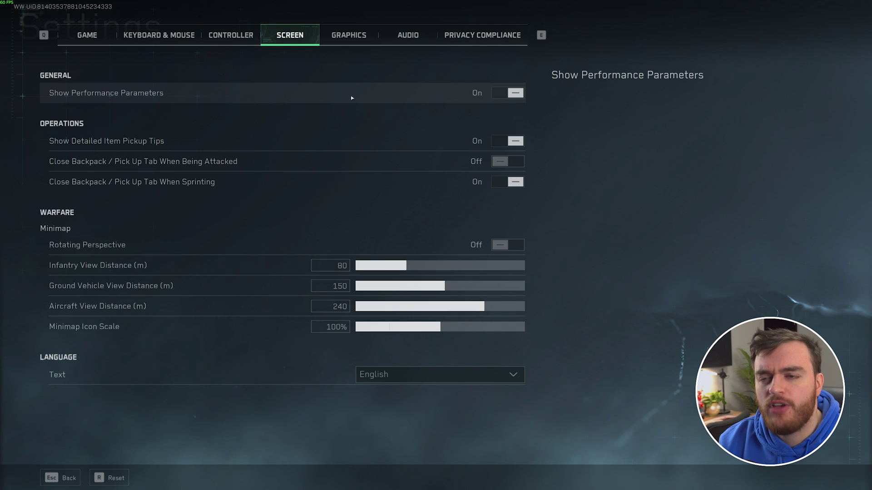
With Show Performance Parameters left On, go to the GRAPHICS settings page.
left_click(347, 40)
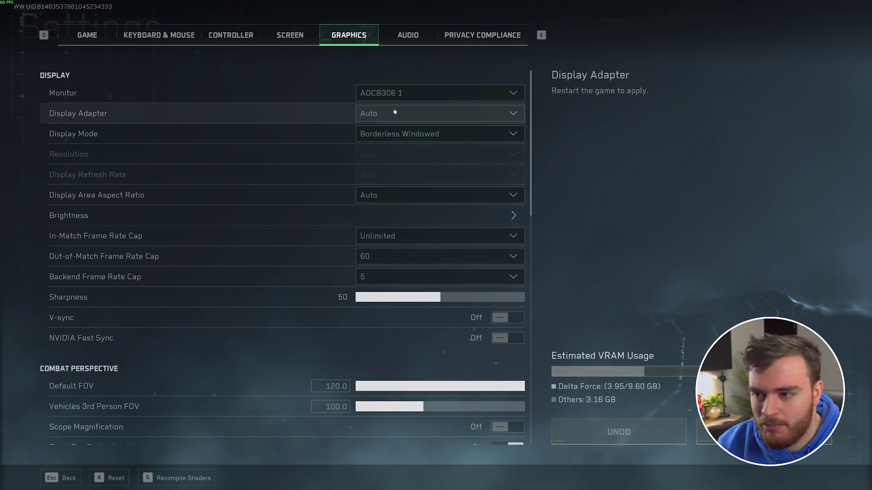
Keep Borderless Windowed as the display mode and show the In-Match Frame Rate Cap choices.
left_click(407, 134)
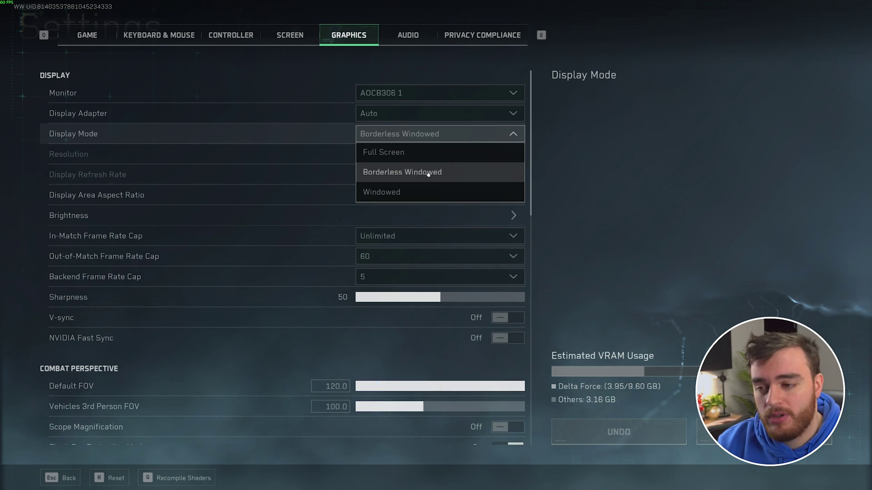
left_click(458, 141)
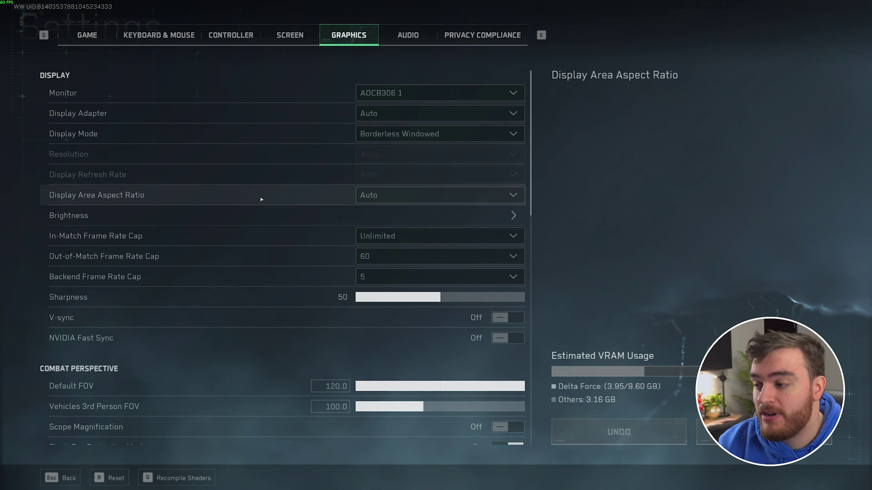
left_click(416, 238)
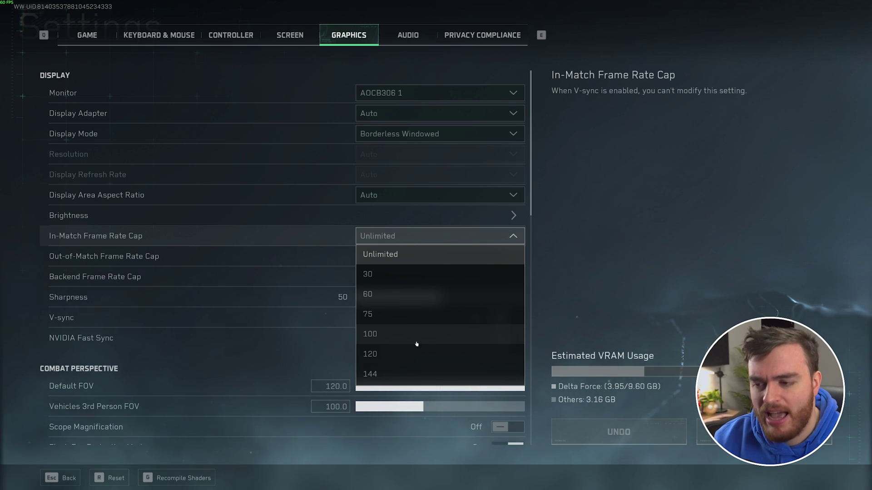
Keep the in-match frame rate cap at Unlimited and the out-of-match cap at 60.
left_click(438, 236)
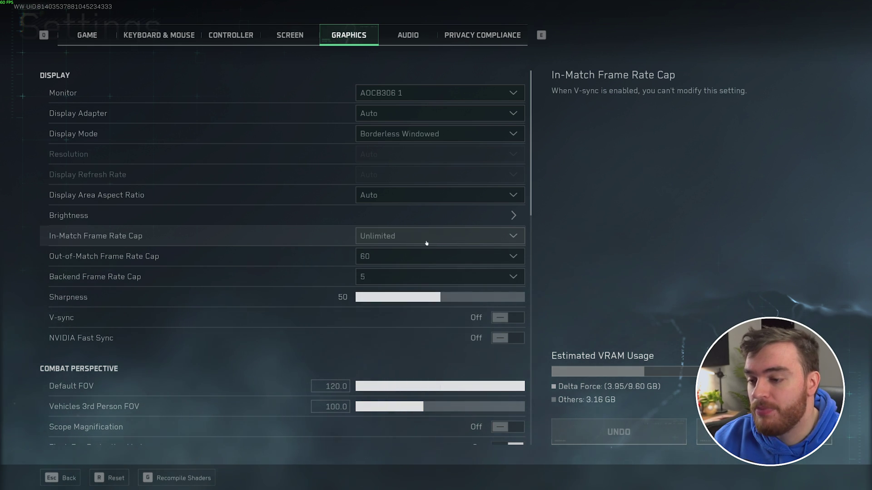
left_click(405, 258)
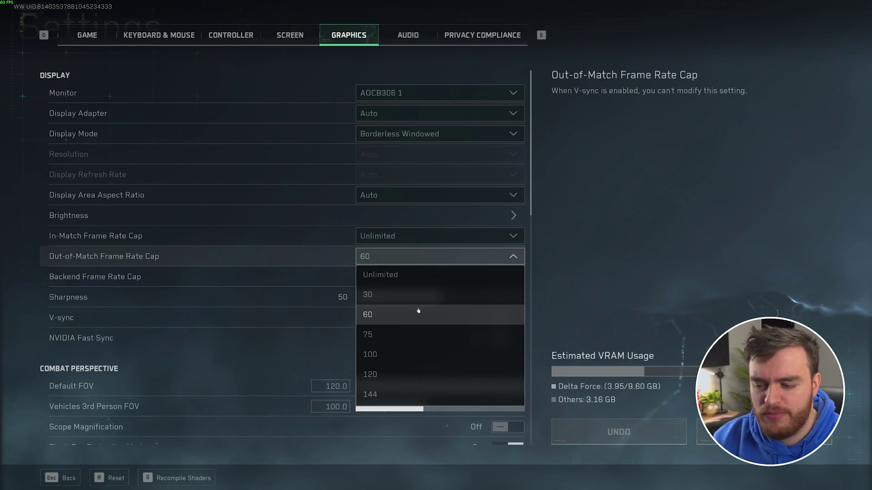
left_click(468, 313)
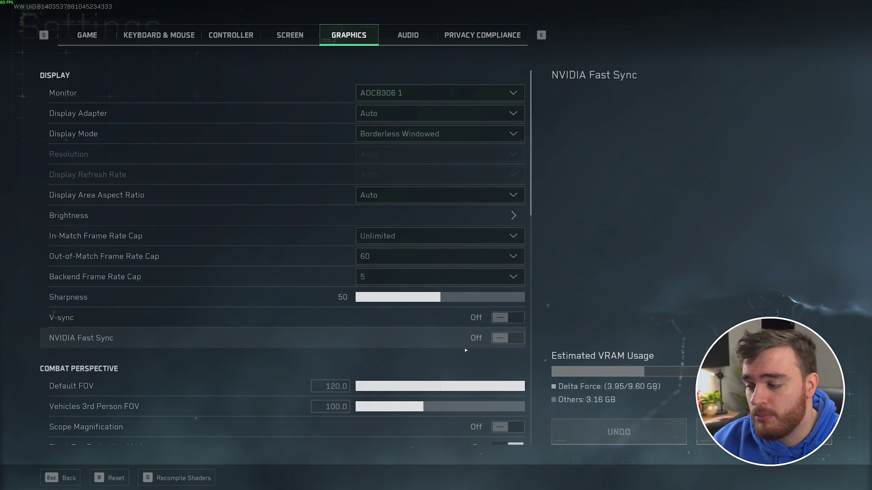
Raise the vehicles third-person FOV to about 120, then bring Basic Graphics into view.
scroll(465, 350, "down", 5)
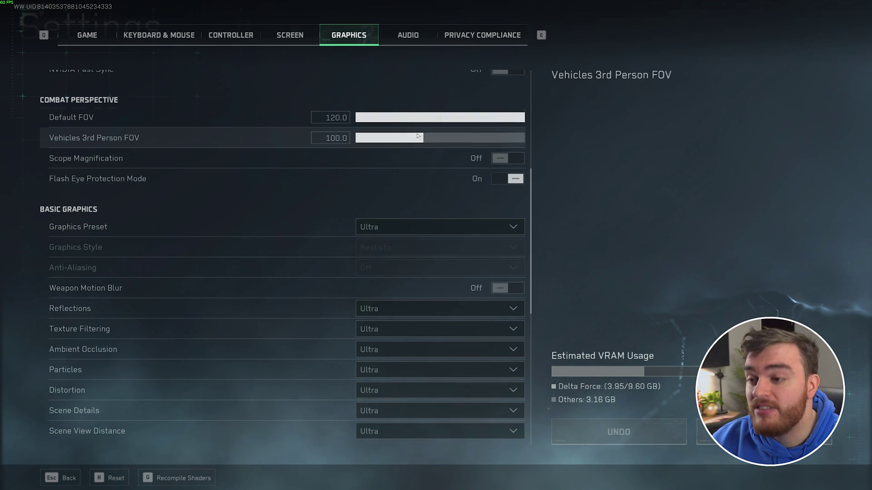
left_click_drag(418, 136, 477, 142)
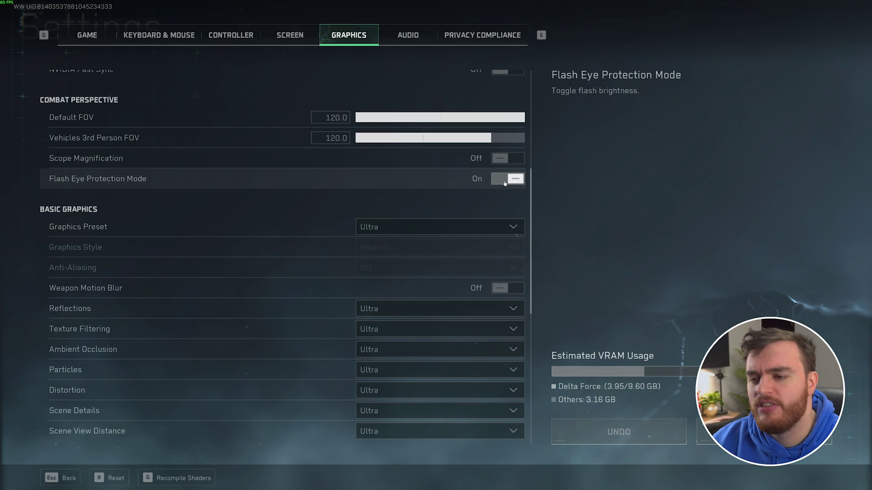
scroll(360, 192, "down", 5)
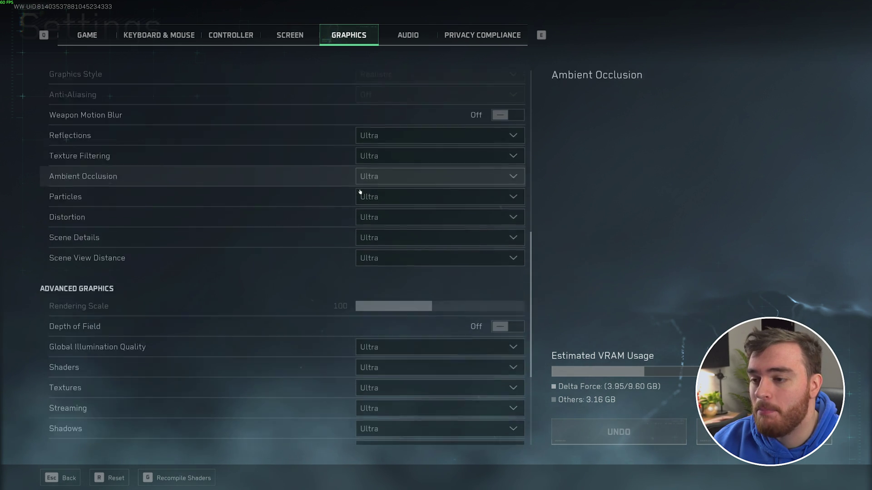
scroll(273, 227, "down", 3)
scroll(257, 247, "up", 8)
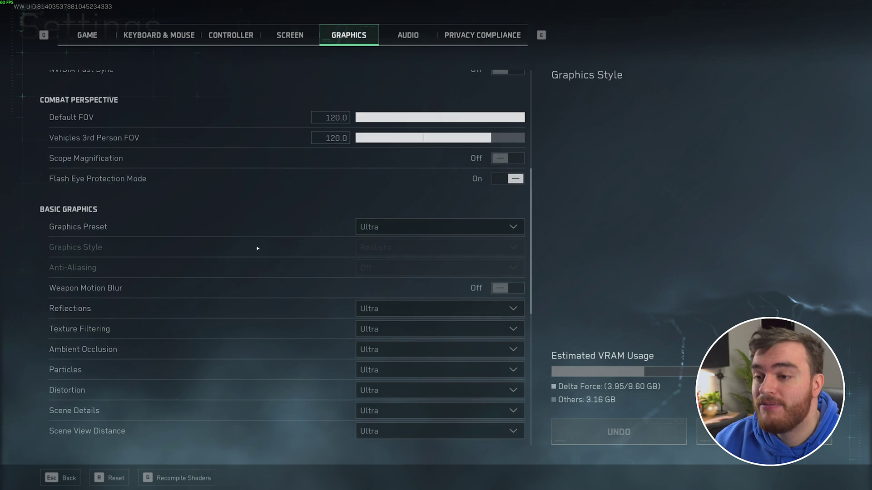
scroll(257, 247, "down", 2)
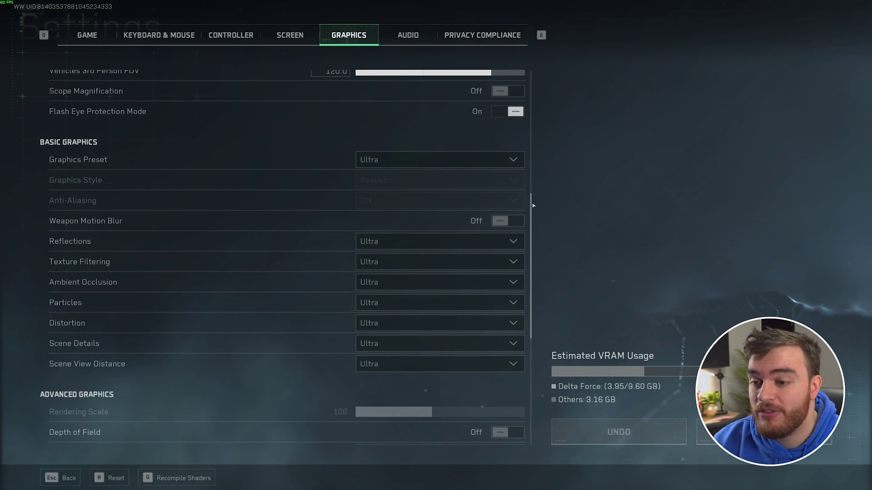
scroll(532, 206, "down", 2)
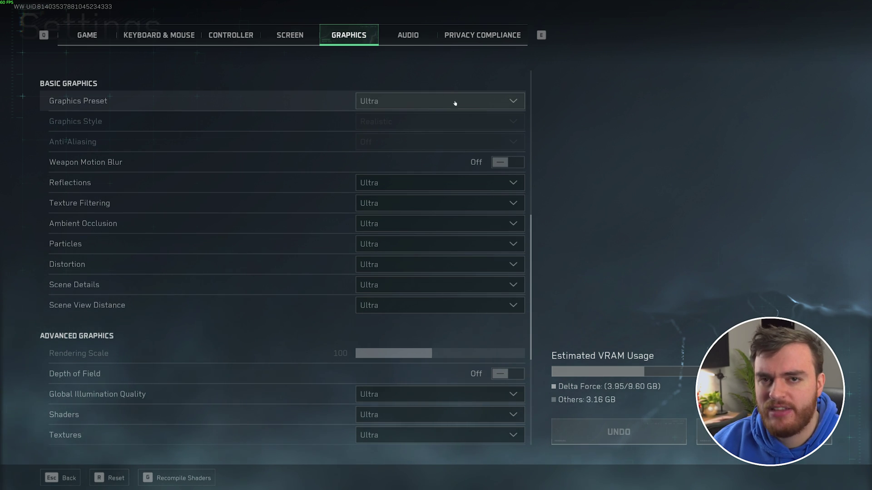
Switch the Graphics Preset from Ultra to Low, dropping estimated VRAM to 2.49 GB.
left_click(453, 104)
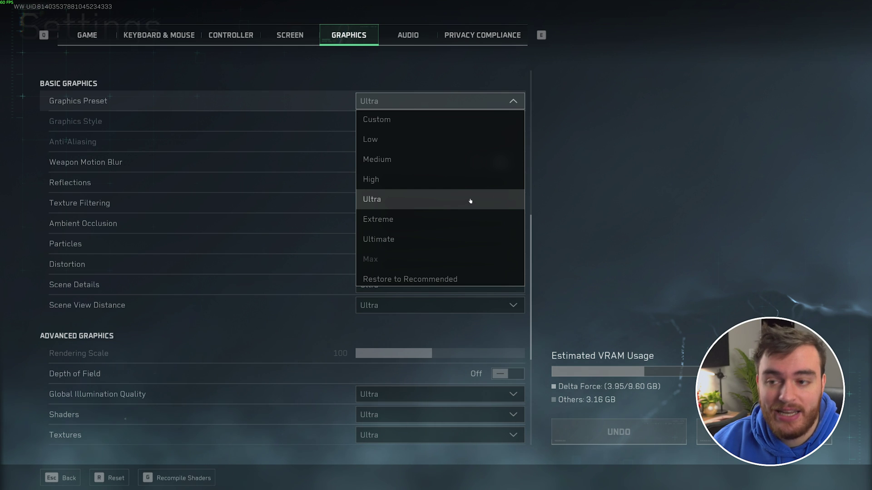
left_click(440, 140)
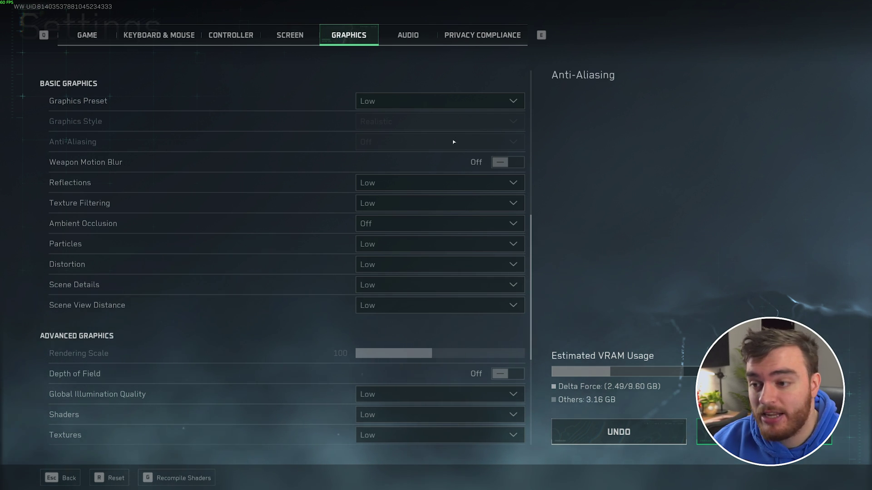
scroll(450, 148, "down", 5)
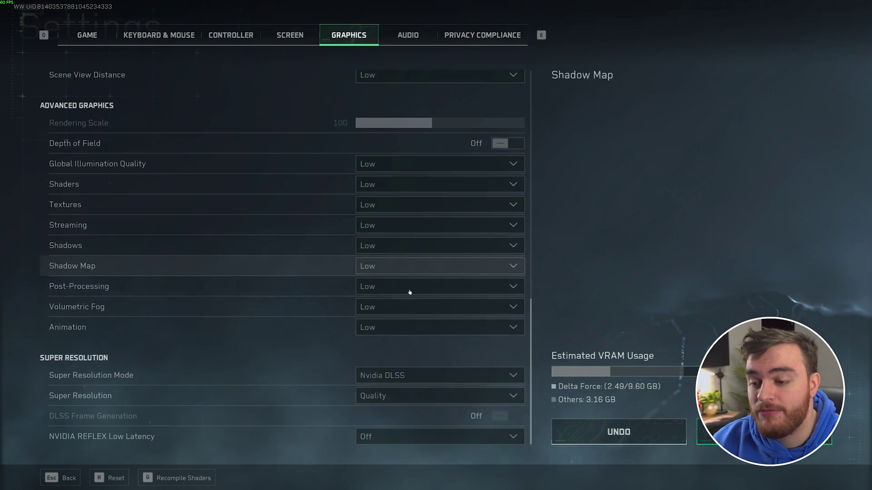
left_click(402, 375)
left_click(401, 391)
scroll(360, 247, "up", 8)
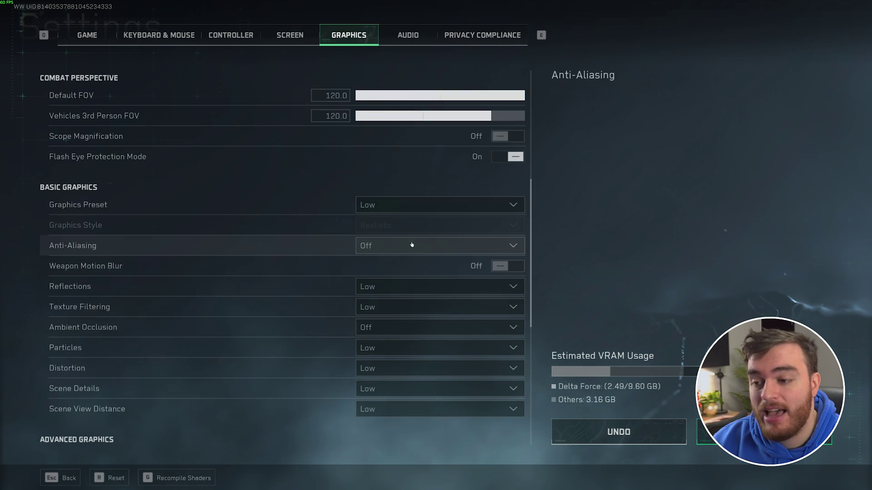
scroll(461, 135, "down", 4)
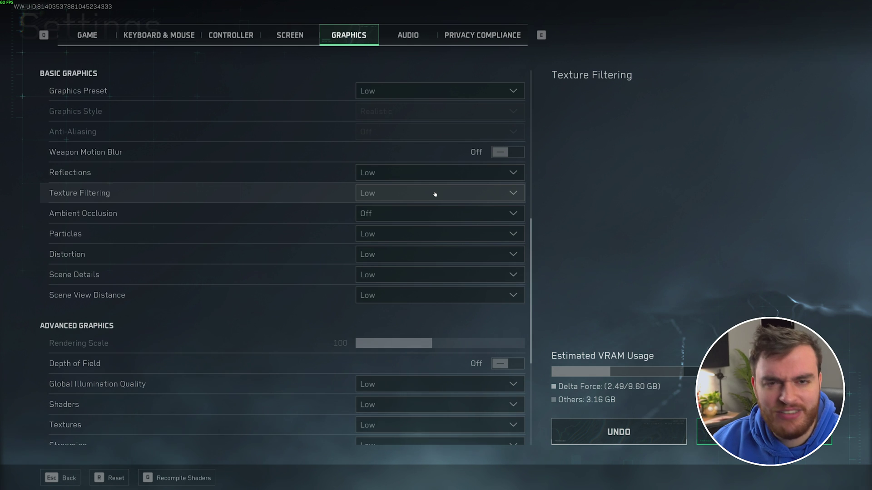
Raise Texture Filtering to High while keeping Particles on Low.
left_click(435, 194)
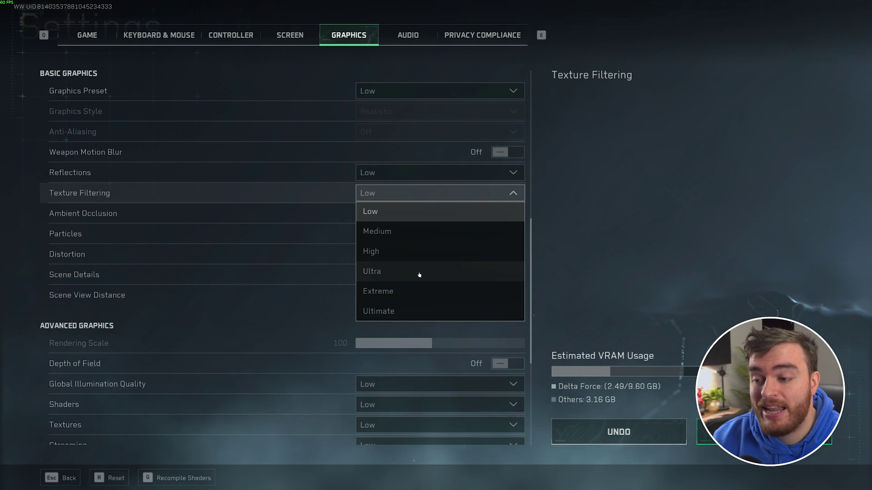
left_click(414, 253)
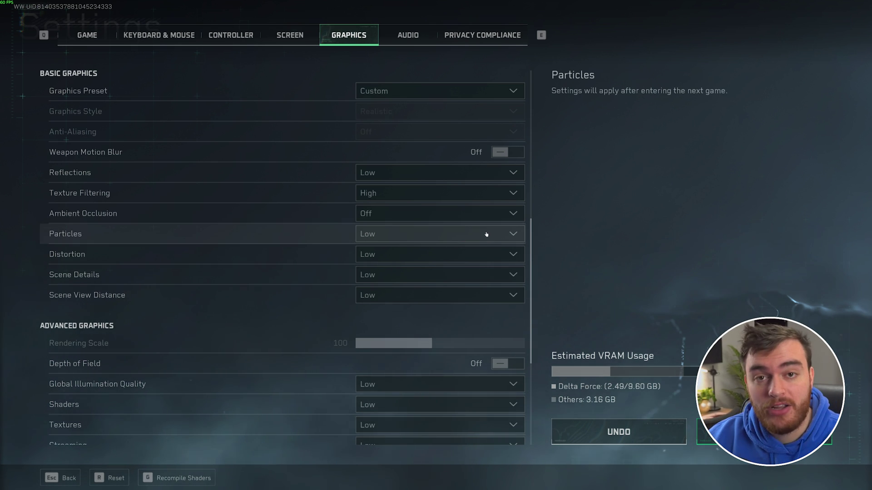
left_click(485, 234)
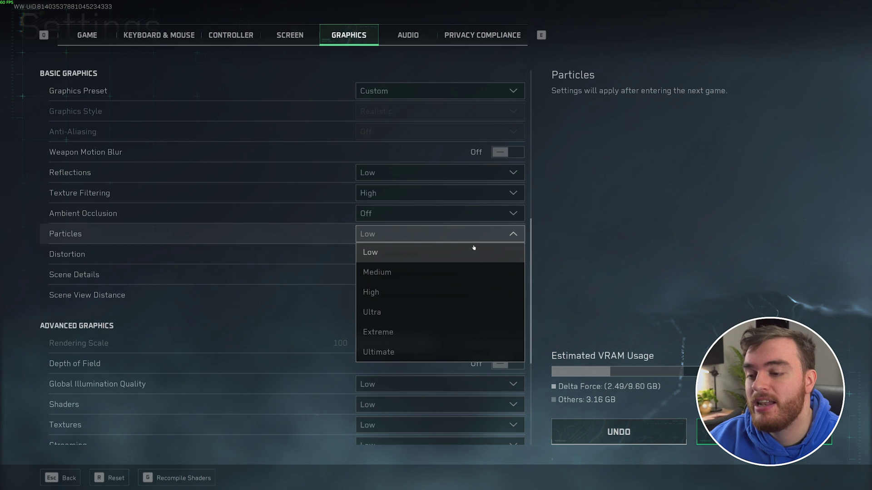
left_click(447, 253)
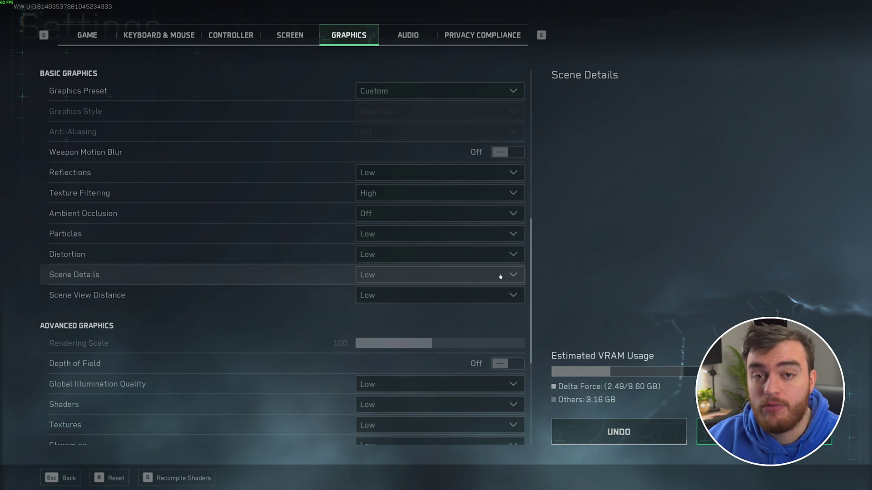
Set Scene Details to Ultra, leaving Scene View Distance on Low.
left_click(500, 276)
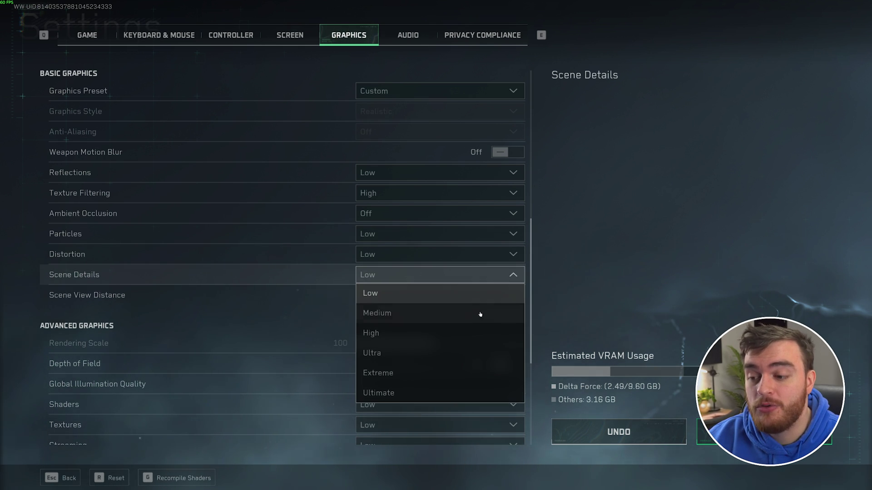
left_click(457, 348)
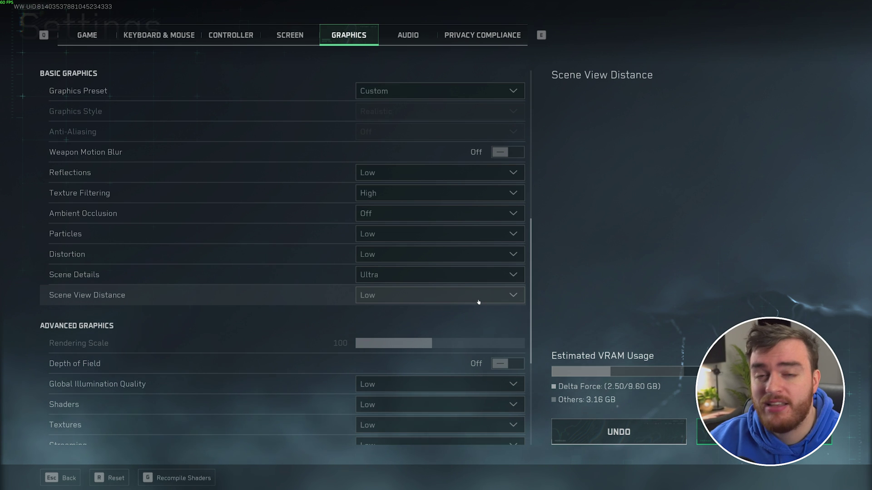
left_click(475, 303)
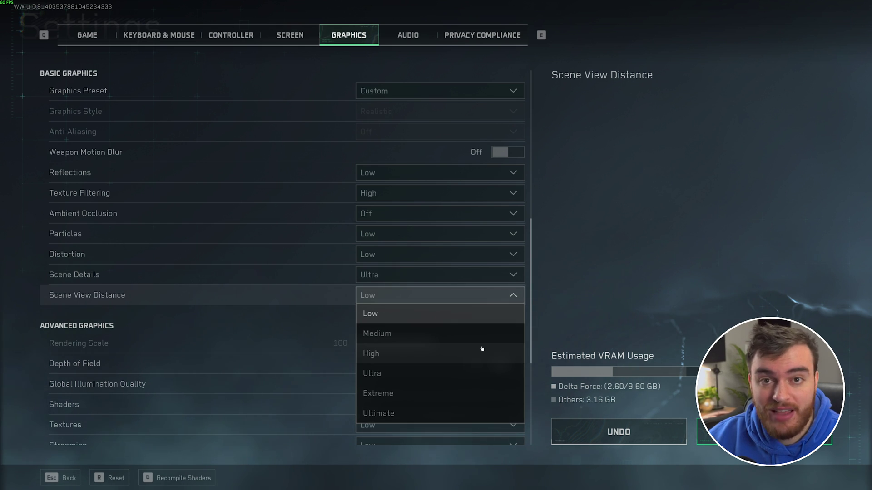
left_click(523, 305)
In Advanced Graphics, keep Shaders at Low and raise Textures to Ultimate.
scroll(523, 306, "down", 4)
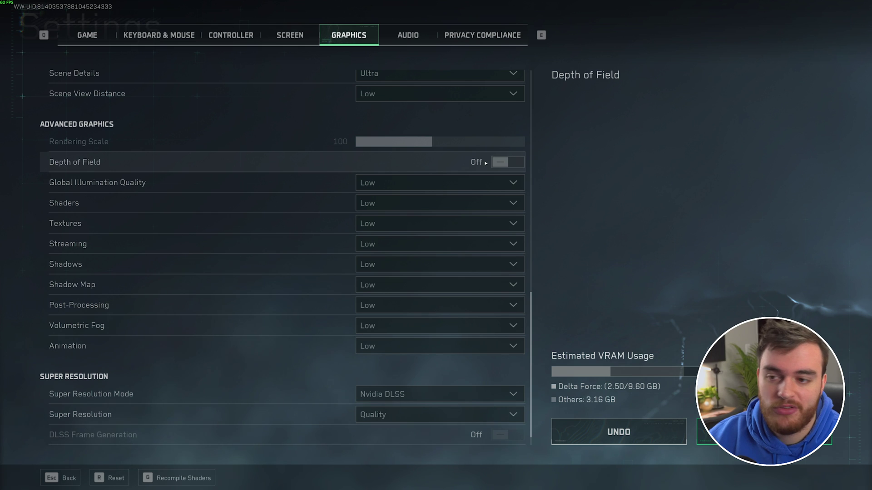
scroll(482, 166, "down", 1)
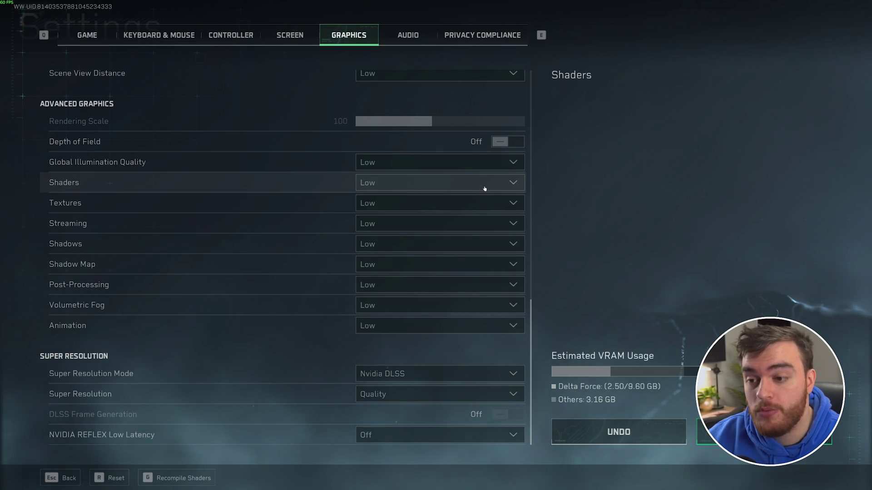
left_click(491, 185)
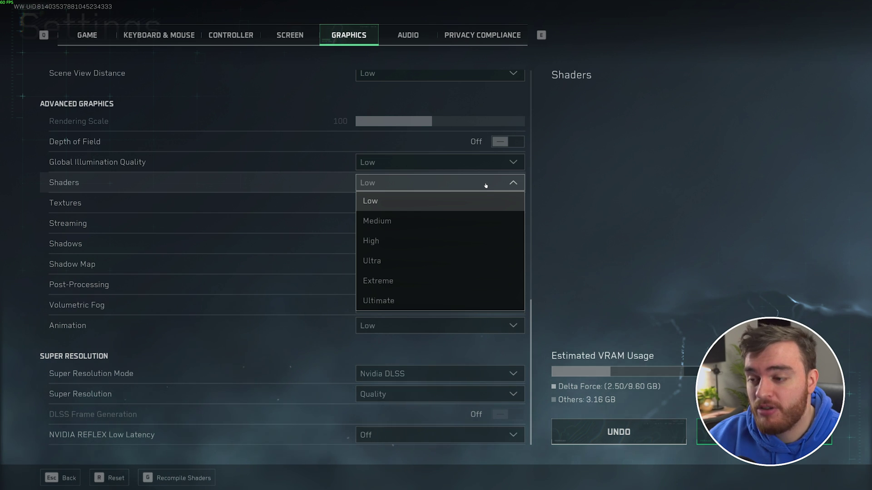
left_click(485, 183)
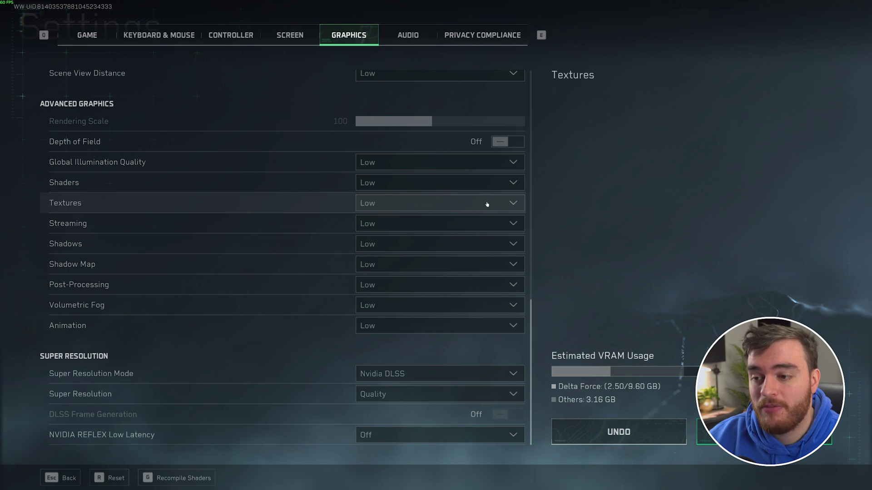
left_click(487, 204)
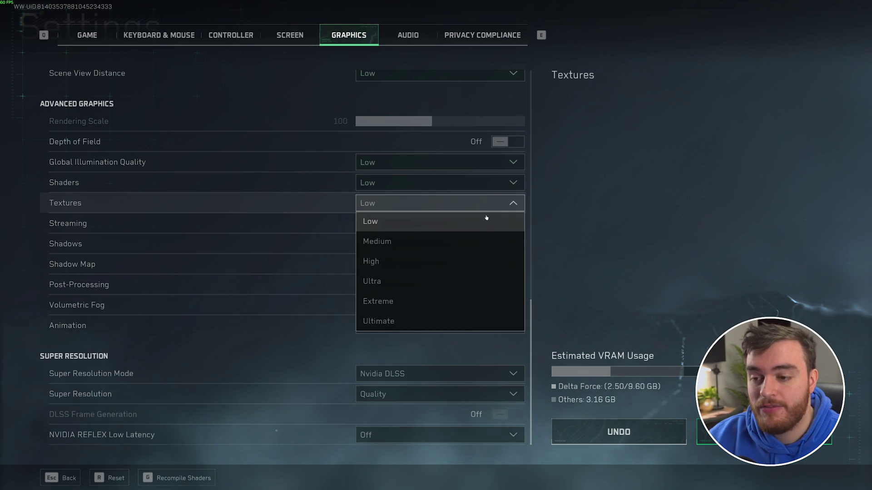
left_click(417, 320)
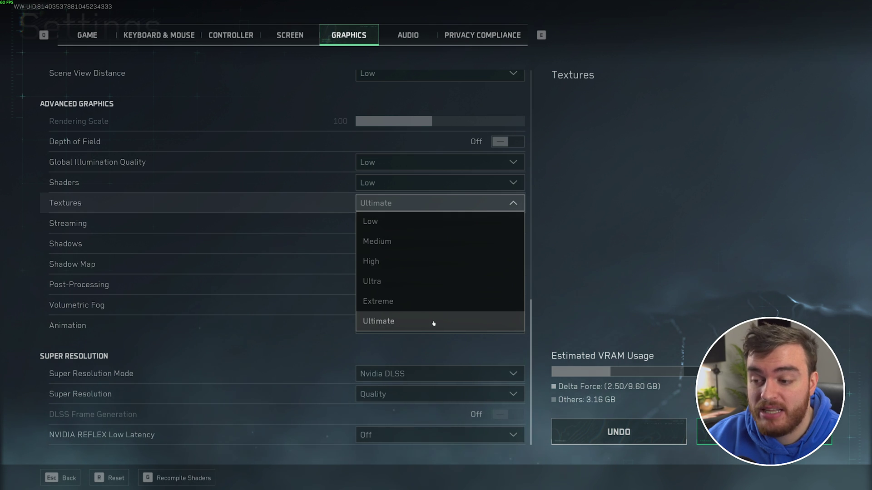
left_click(436, 207)
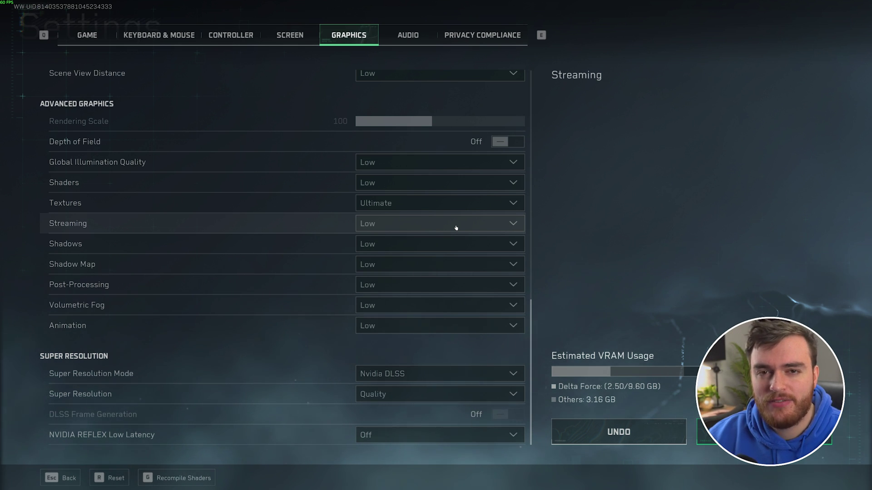
Raise Streaming to Ultimate and Shadows to Ultra, bringing estimated VRAM to 3.63 GB.
left_click(447, 227)
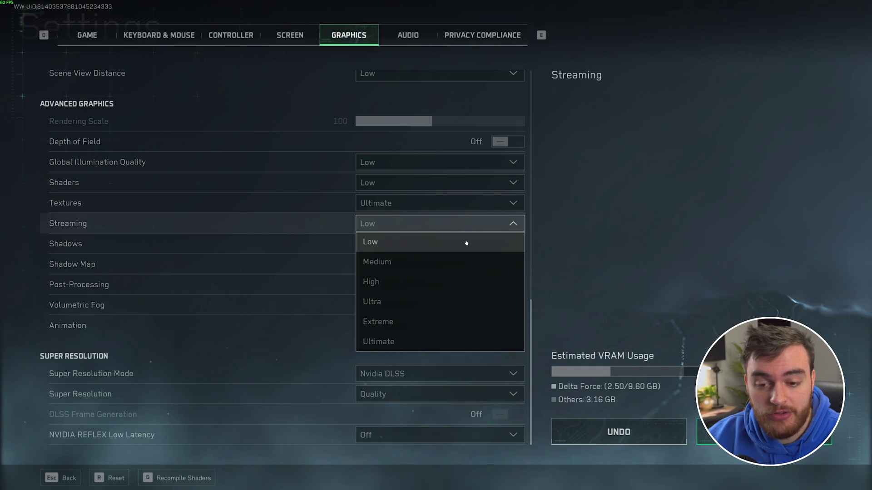
left_click(464, 348)
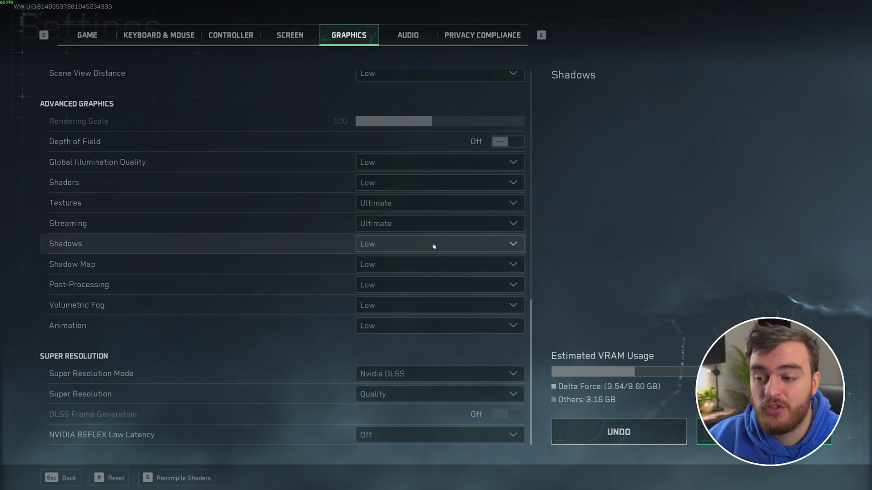
left_click(434, 246)
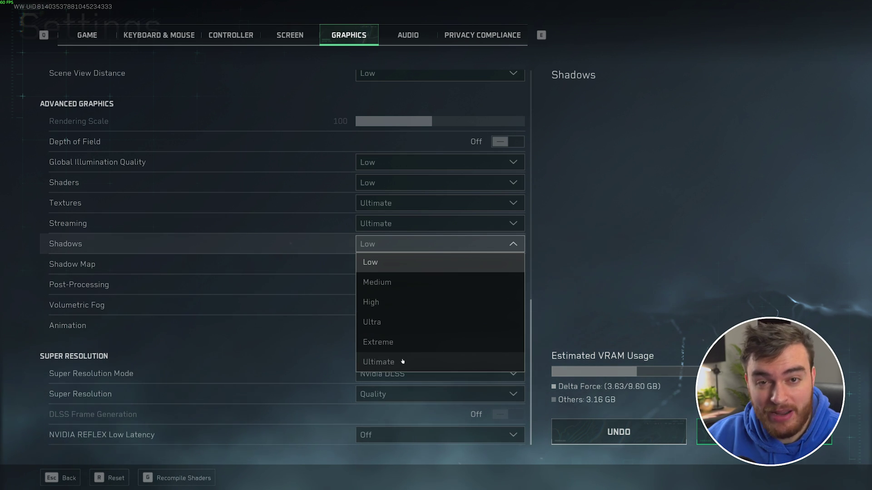
left_click(409, 321)
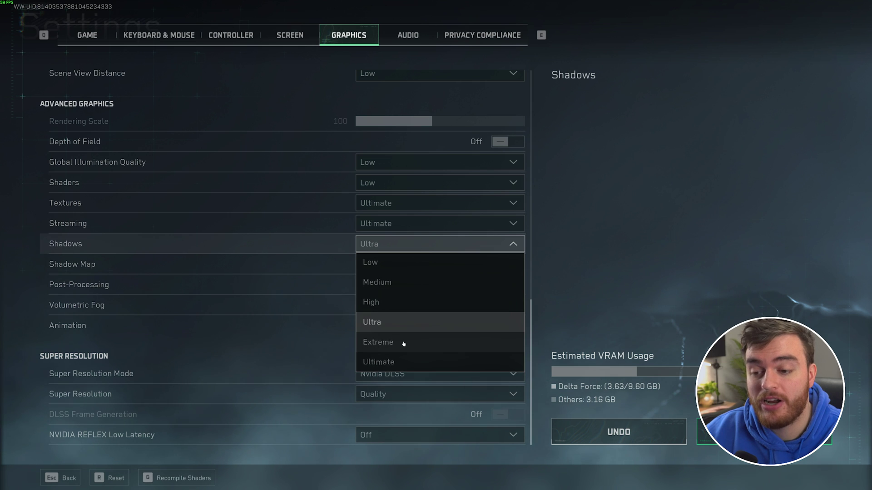
left_click(430, 315)
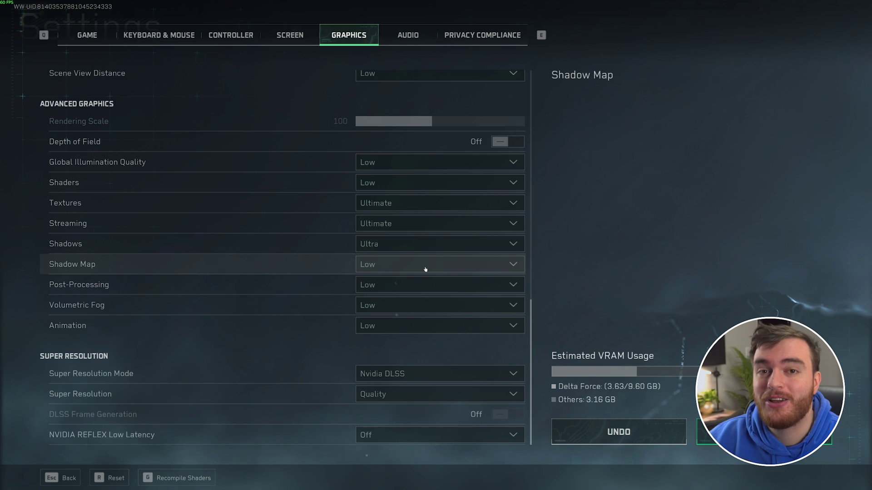
left_click(425, 270)
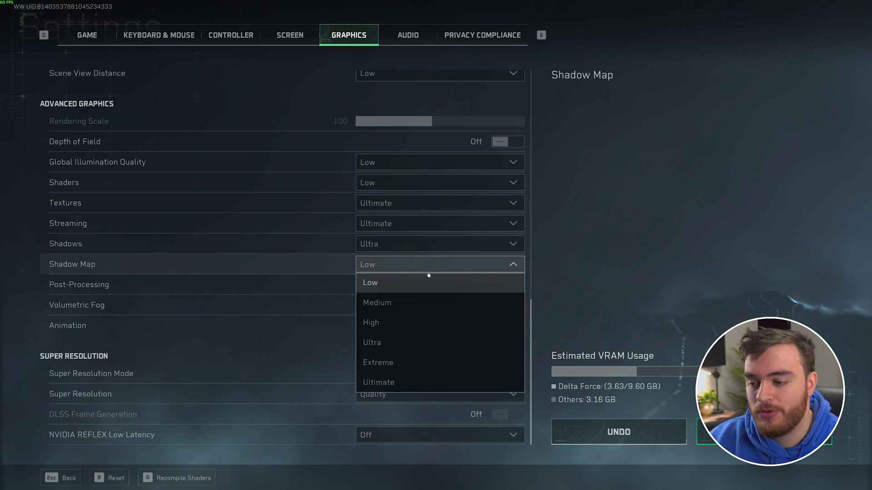
left_click(435, 282)
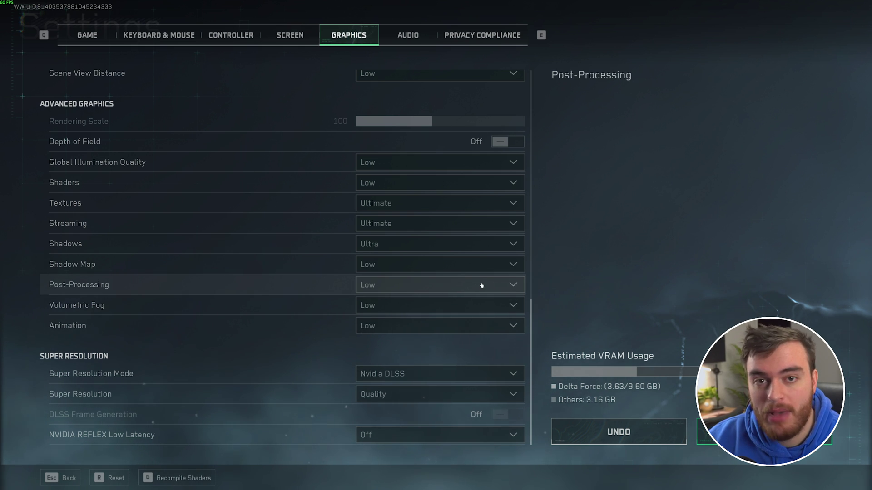
left_click(482, 286)
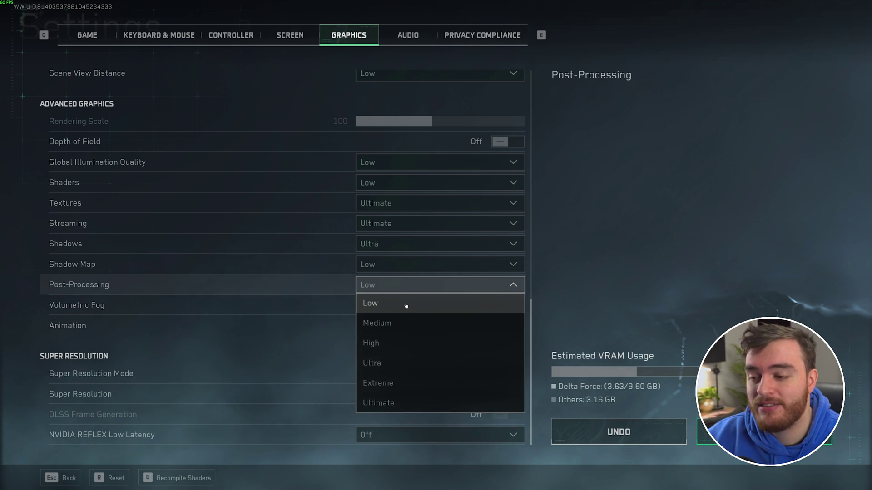
left_click(475, 288)
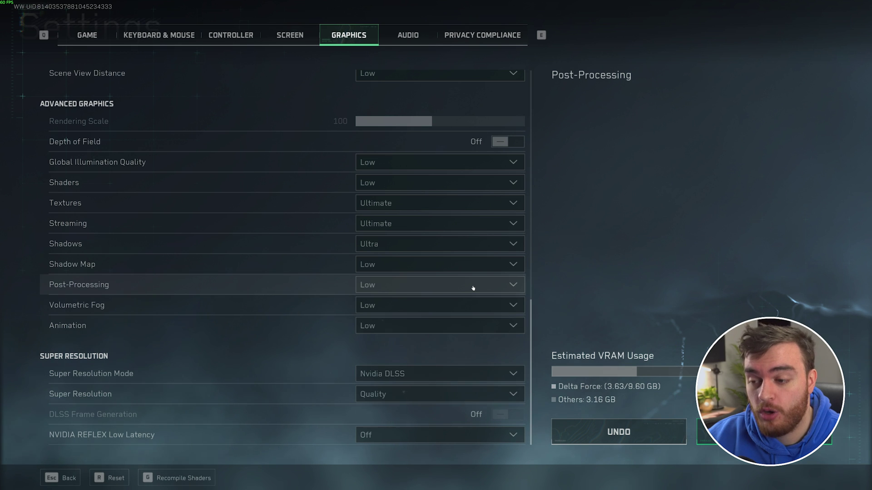
left_click(483, 307)
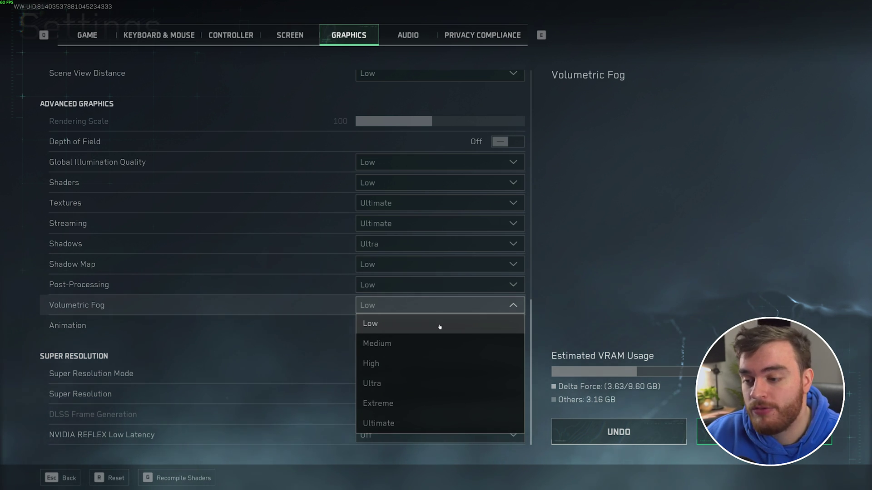
left_click(488, 311)
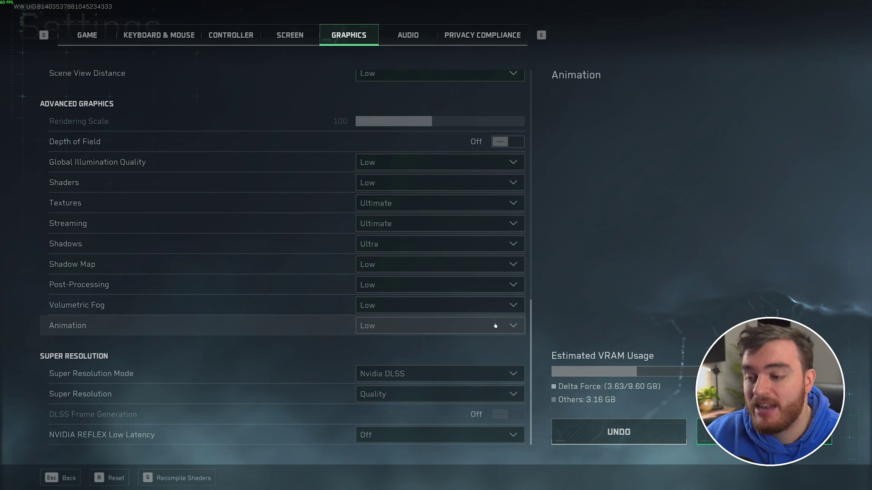
left_click(495, 325)
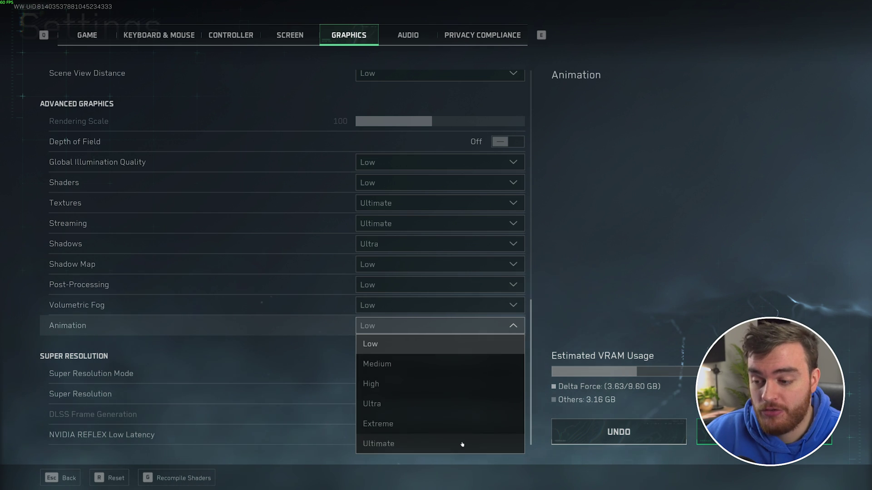
left_click(512, 331)
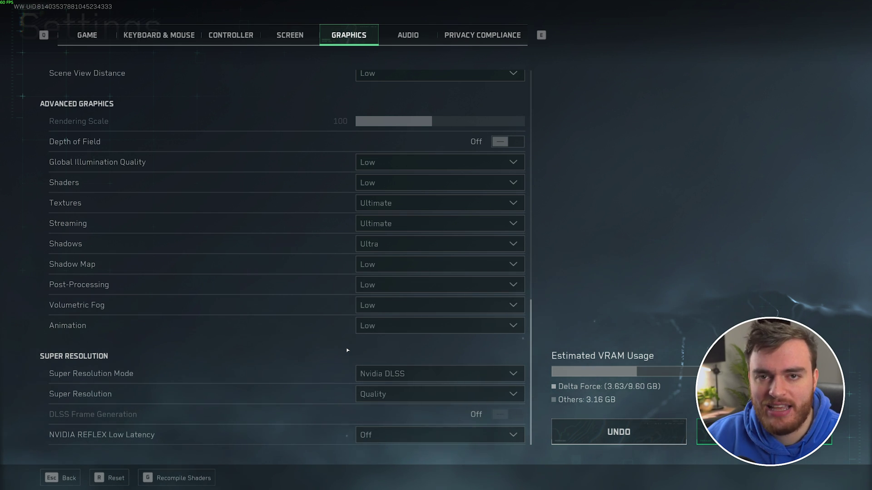
Choose Nvidia DLSS as the super resolution mode with the Quality preset.
left_click(437, 371)
left_click(494, 392)
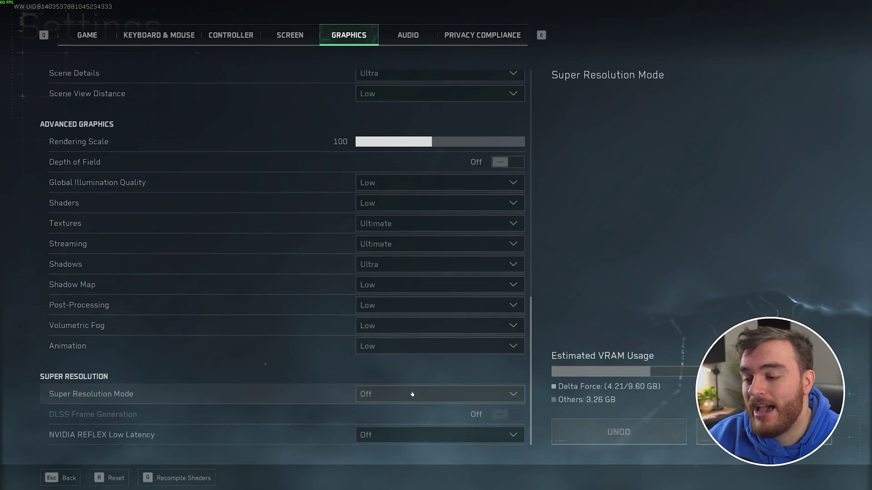
left_click(412, 394)
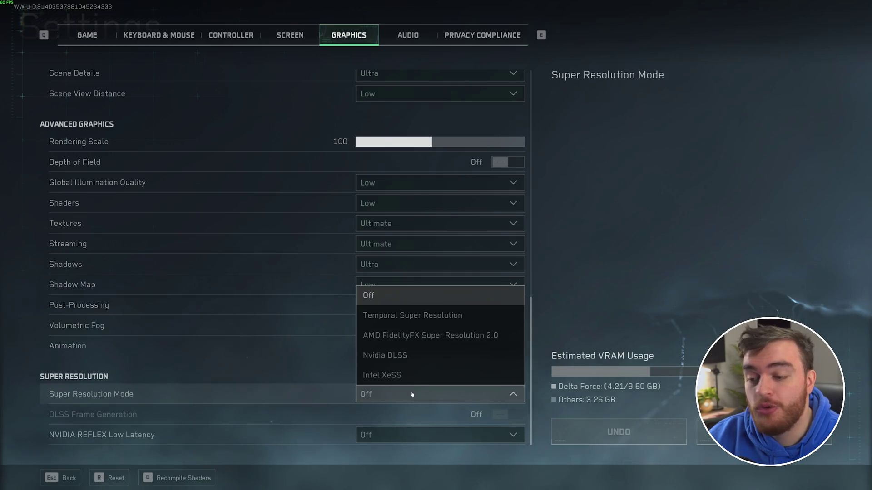
left_click(413, 357)
scroll(413, 367, "down", 1)
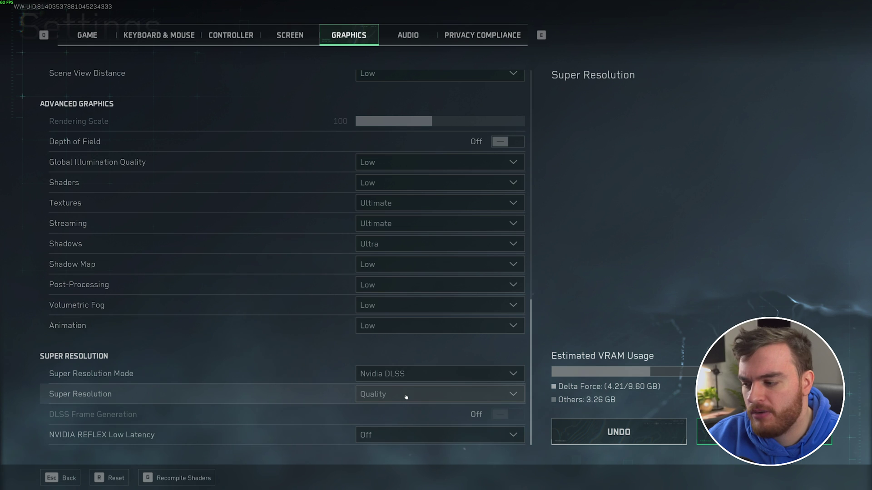
left_click(403, 398)
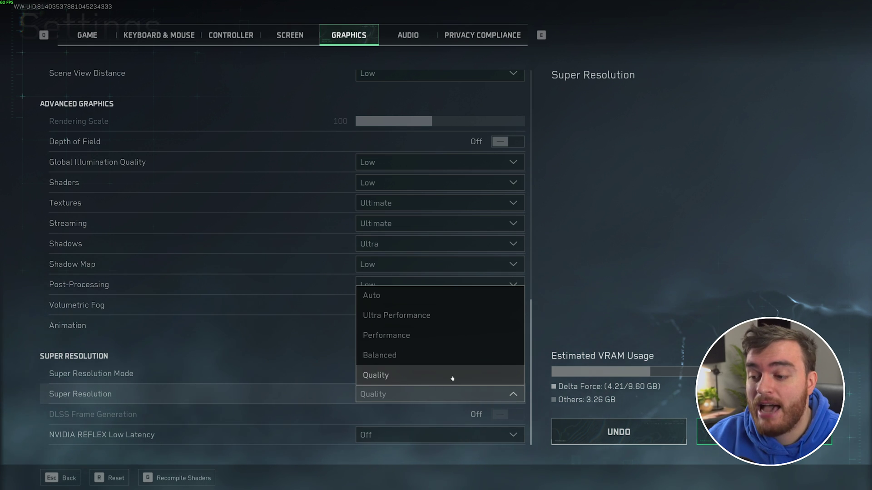
left_click(397, 376)
Try AMD FidelityFX Super Resolution 2.0 at Quality, then undo the unsaved changes.
left_click(414, 373)
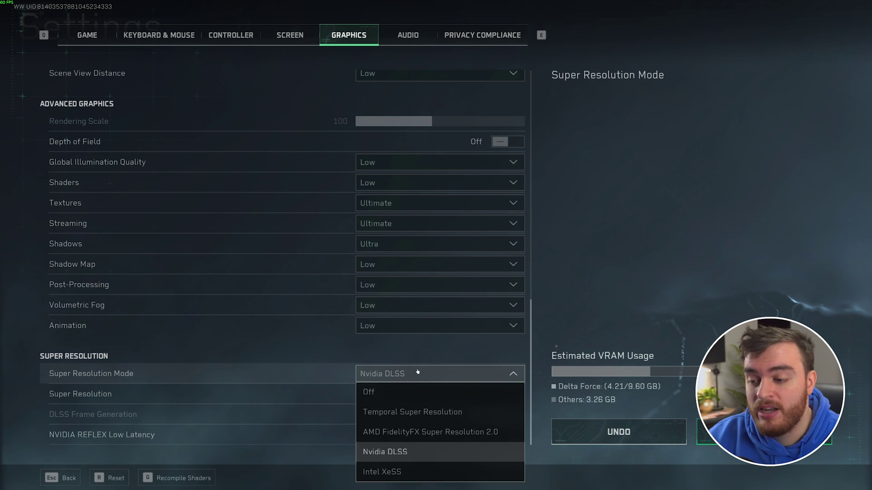
left_click(458, 429)
left_click(418, 401)
left_click(413, 466)
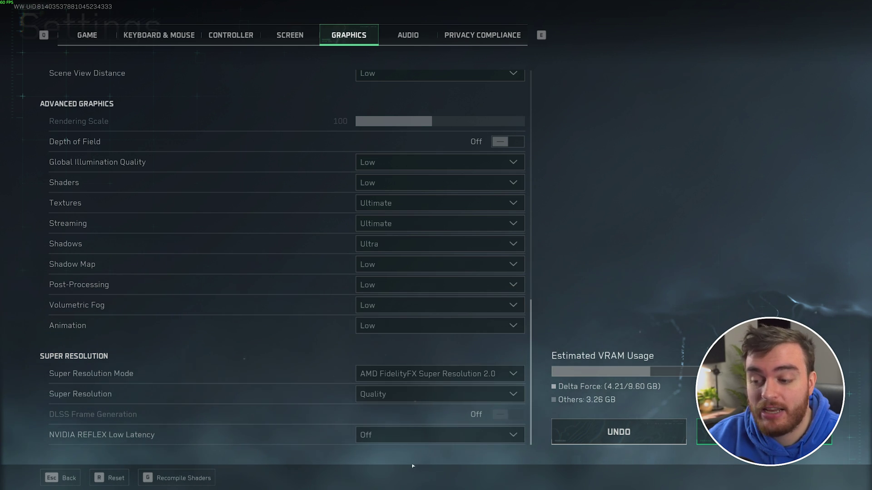
left_click(618, 432)
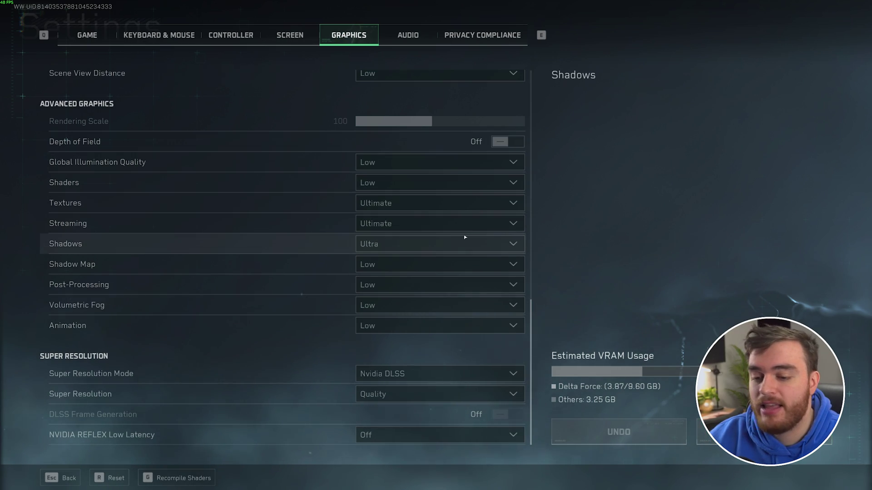
Change NVIDIA Reflex Low Latency from Off to Low Latency rather than Enhanced.
key("Escape")
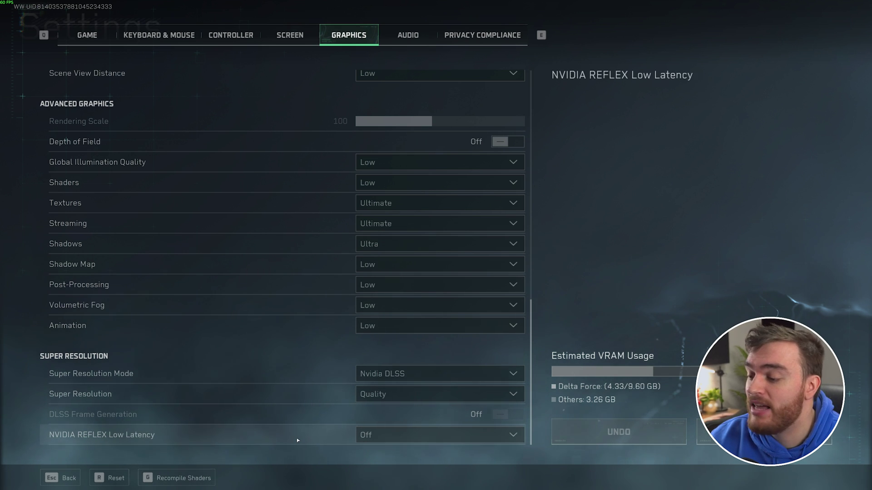
left_click(439, 435)
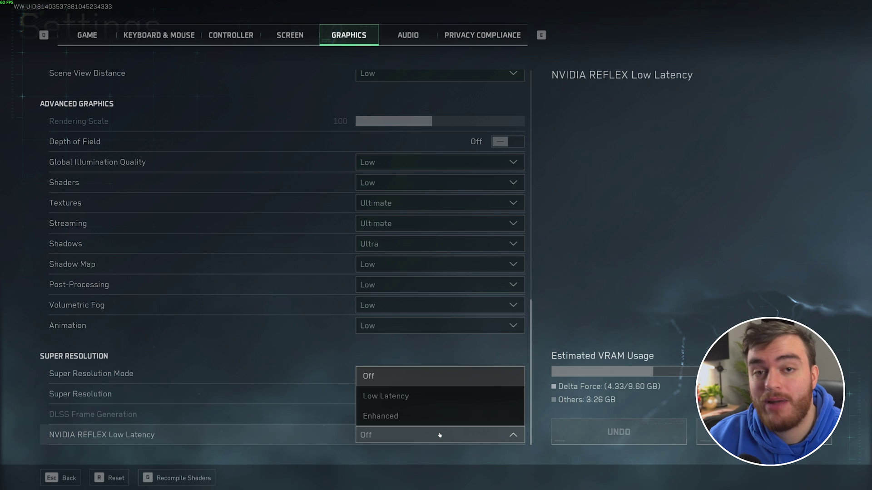
left_click(431, 401)
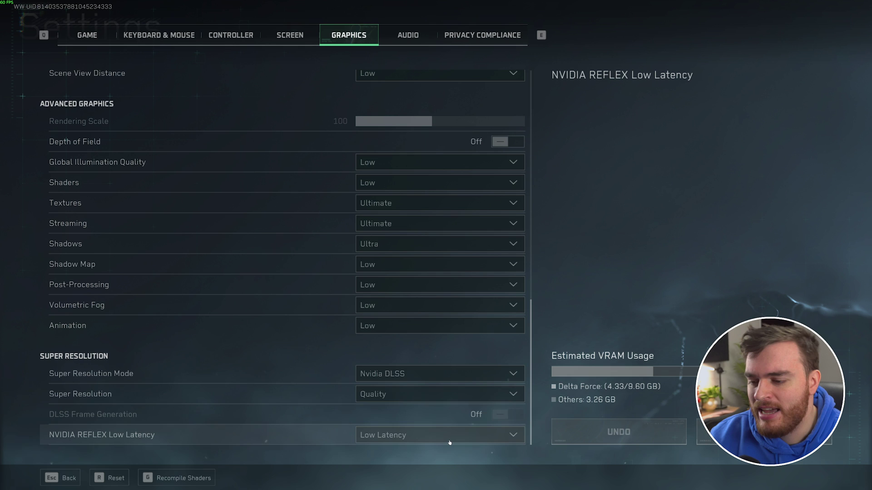
left_click(450, 443)
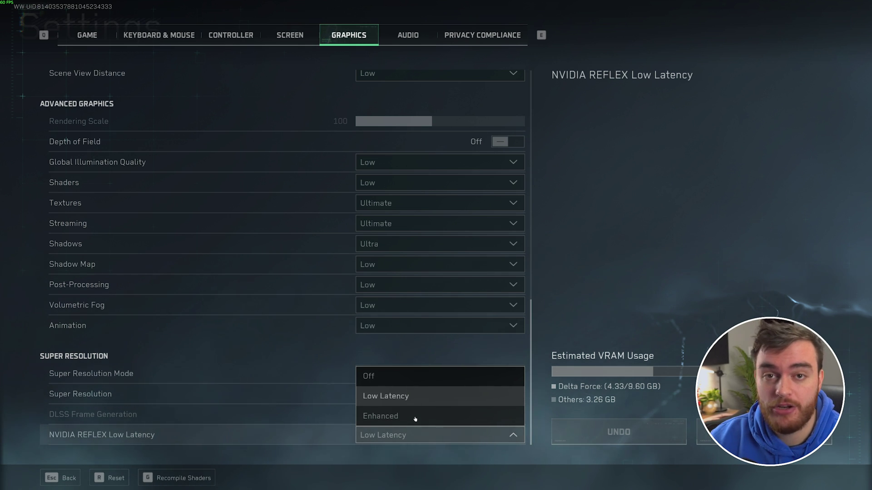
left_click(373, 435)
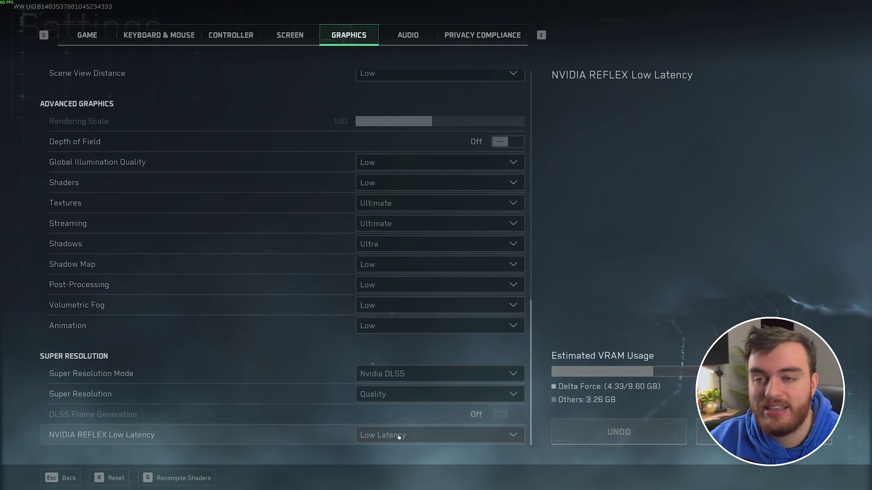
scroll(398, 435, "up", 10)
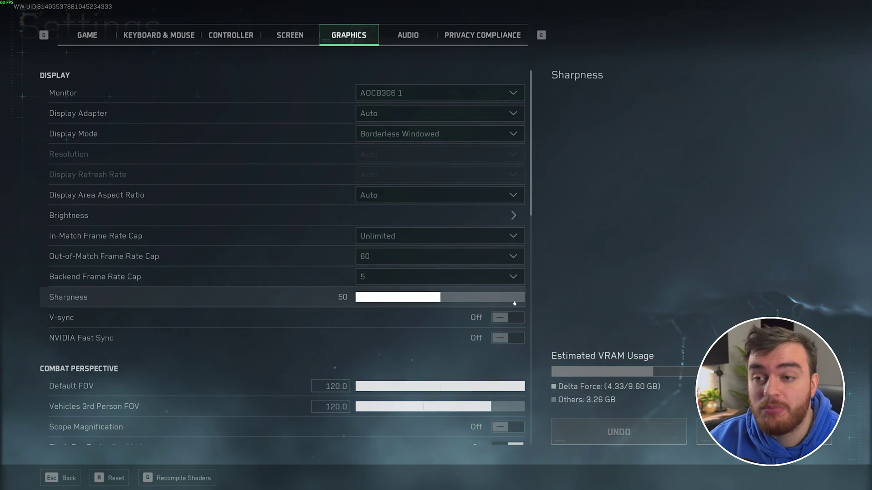
Confirm the Audio tab's HRTF setting stays on Binaural Audio, then exit to the main lobby Start screen.
left_click(408, 35)
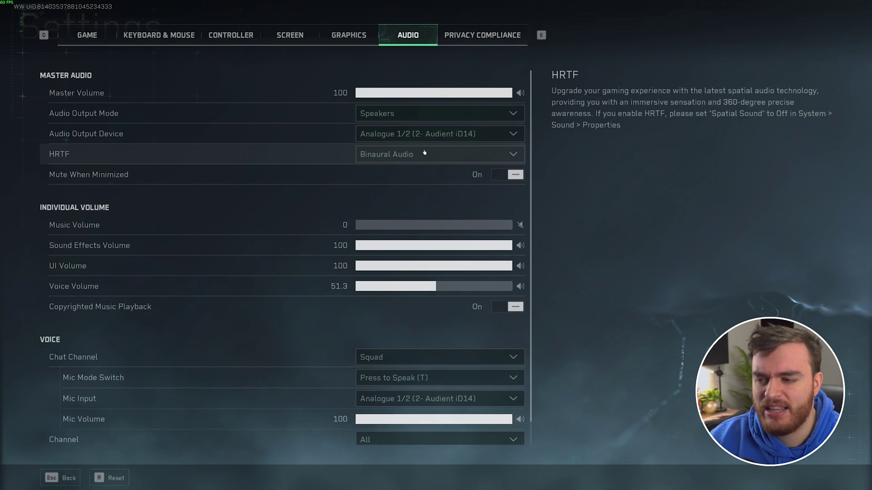
left_click(425, 154)
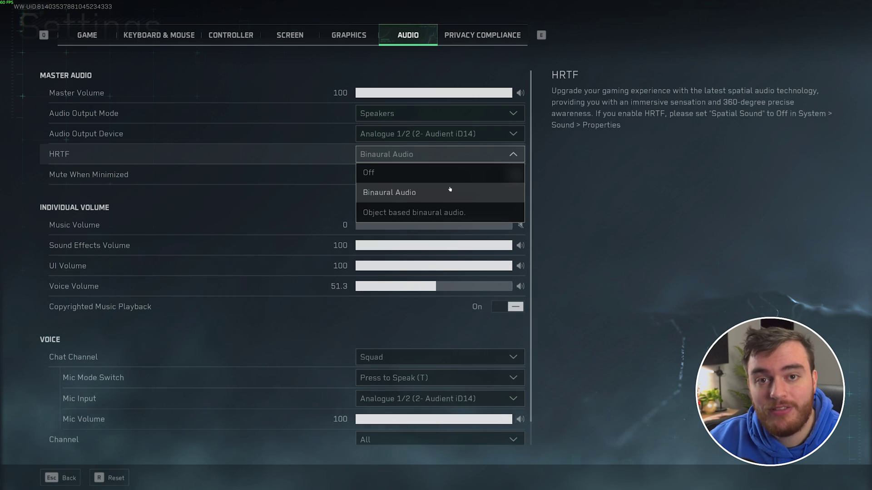
left_click(441, 154)
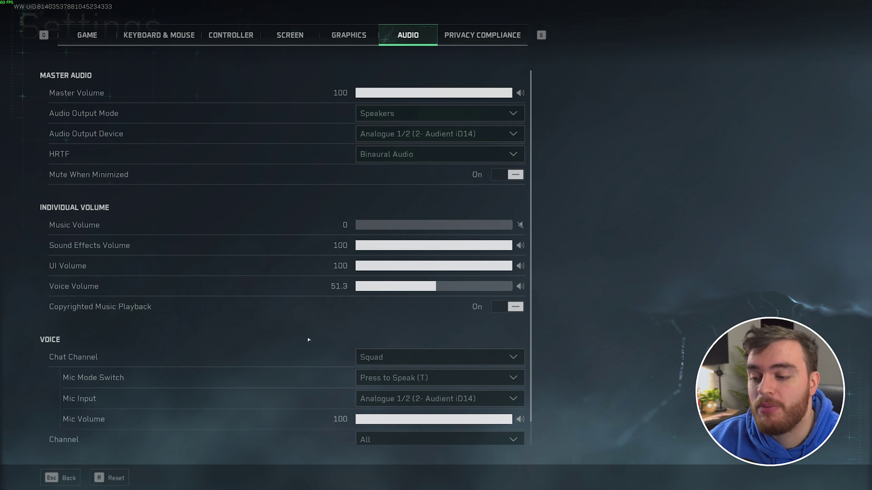
scroll(319, 348, "down", 2)
scroll(318, 300, "up", 2)
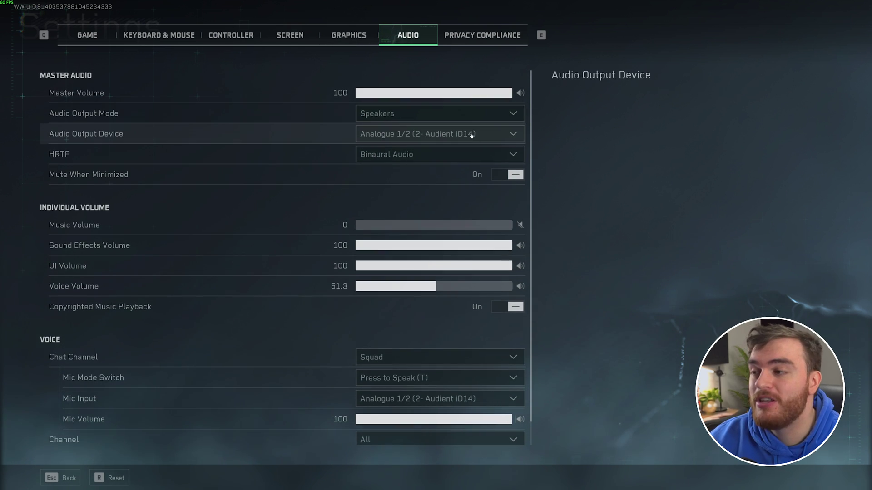
key("Escape")
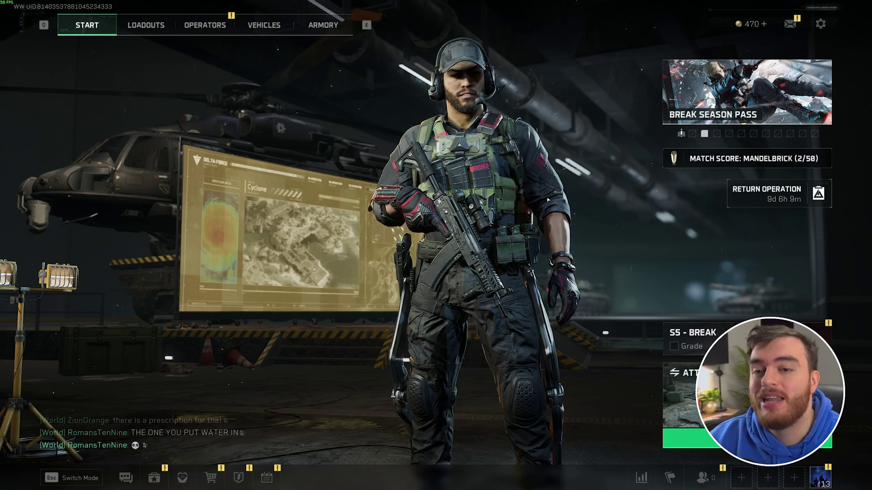